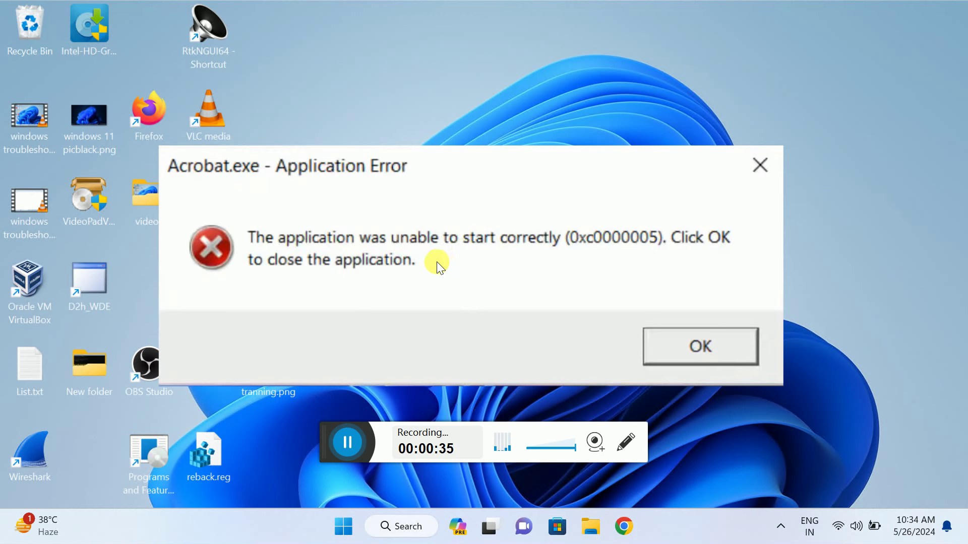
Open the Windows temp folder by running 'temp' from the Run box.
right_click(351, 533)
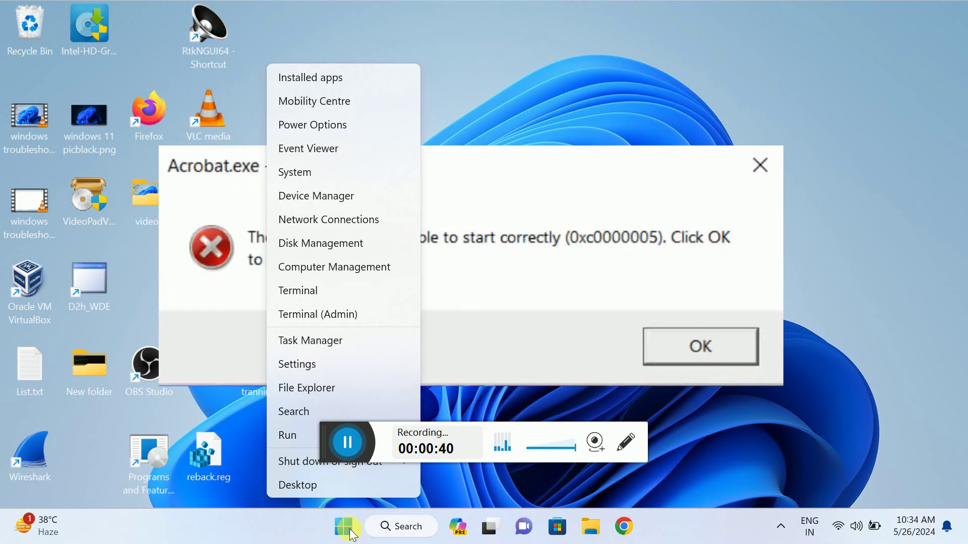
left_click(295, 435)
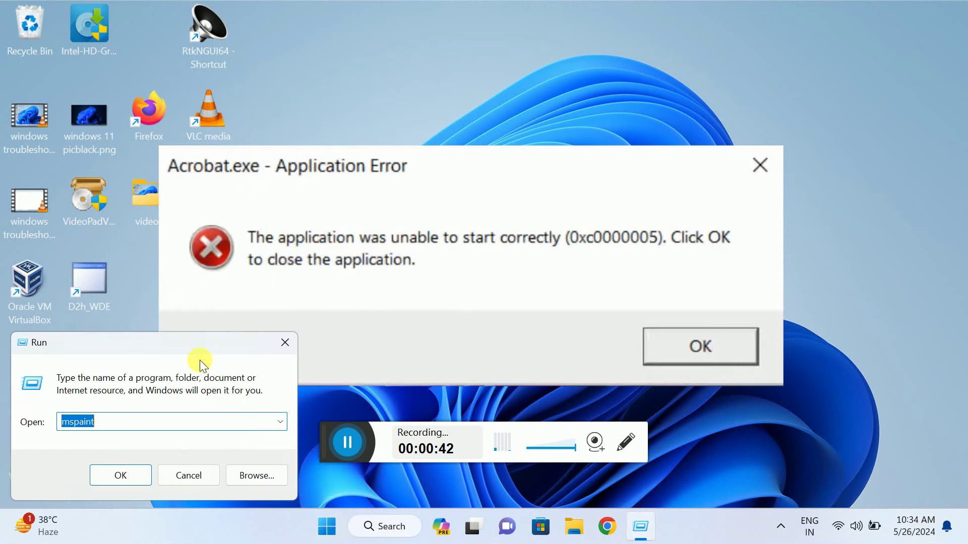
left_click_drag(196, 332, 509, 167)
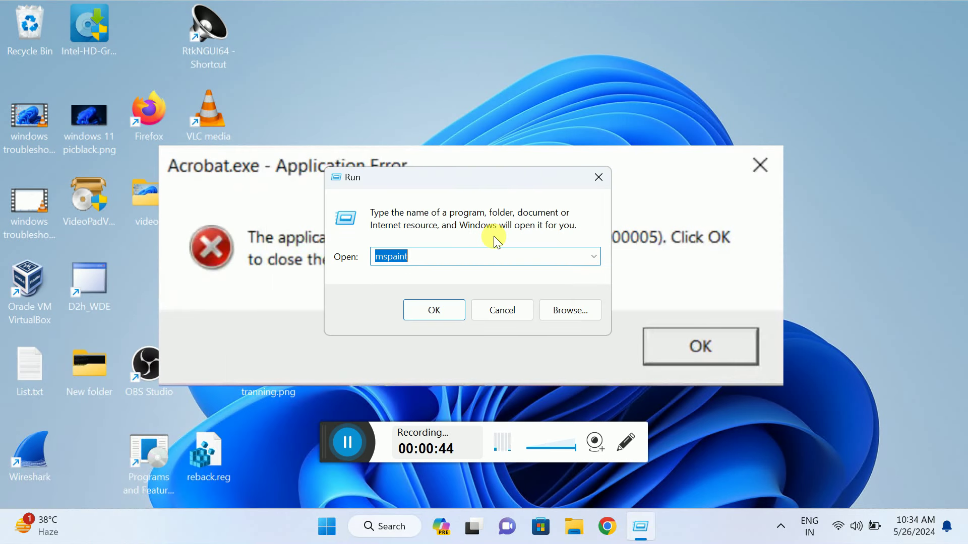
type("temp")
key("Return")
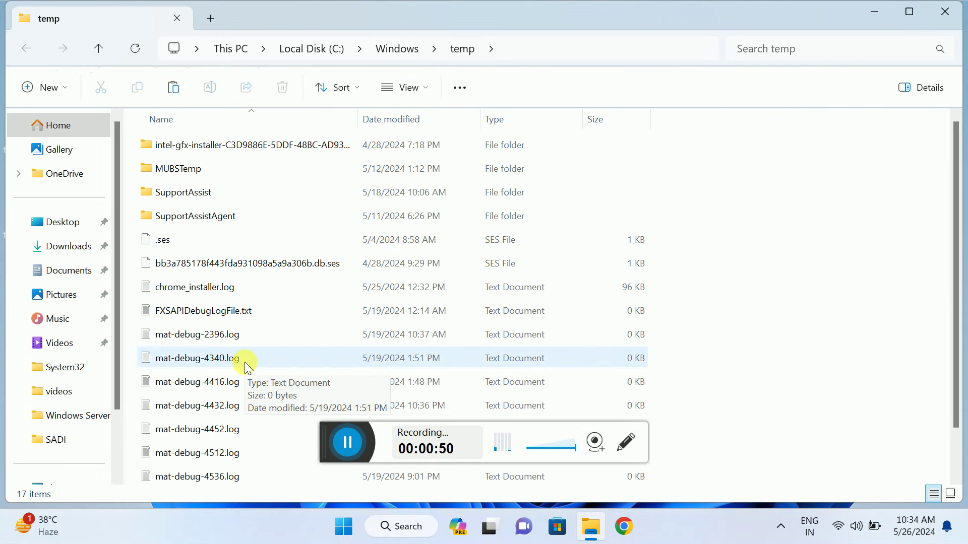
Permanently delete all 17 items, skip every in-use file, and close the folder.
key("ctrl+a")
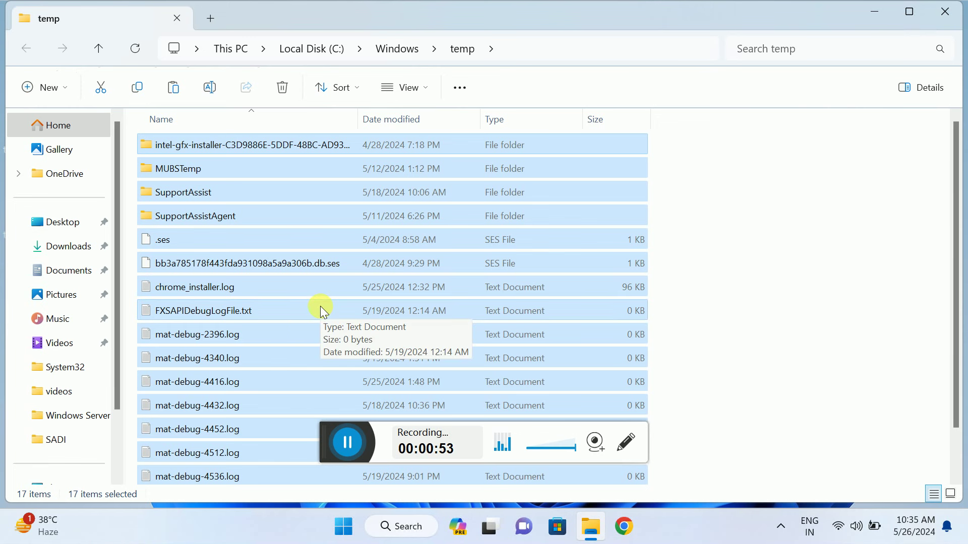
key("shift+Delete")
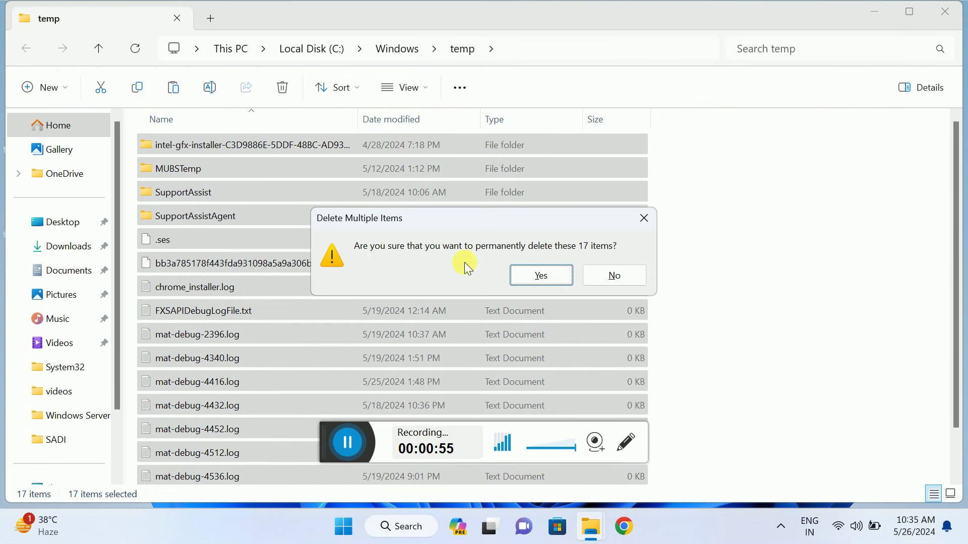
left_click(533, 276)
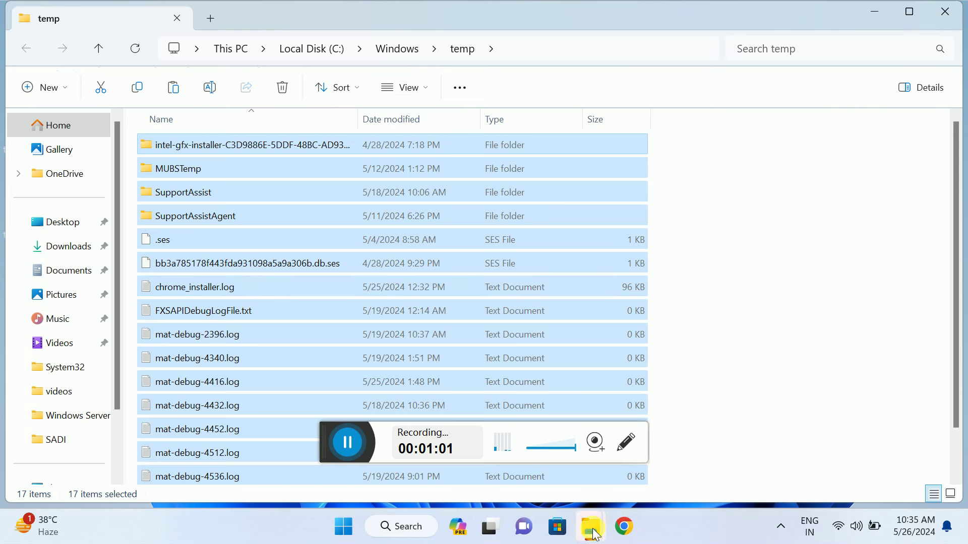
mouse_move(595, 535)
left_click(678, 446)
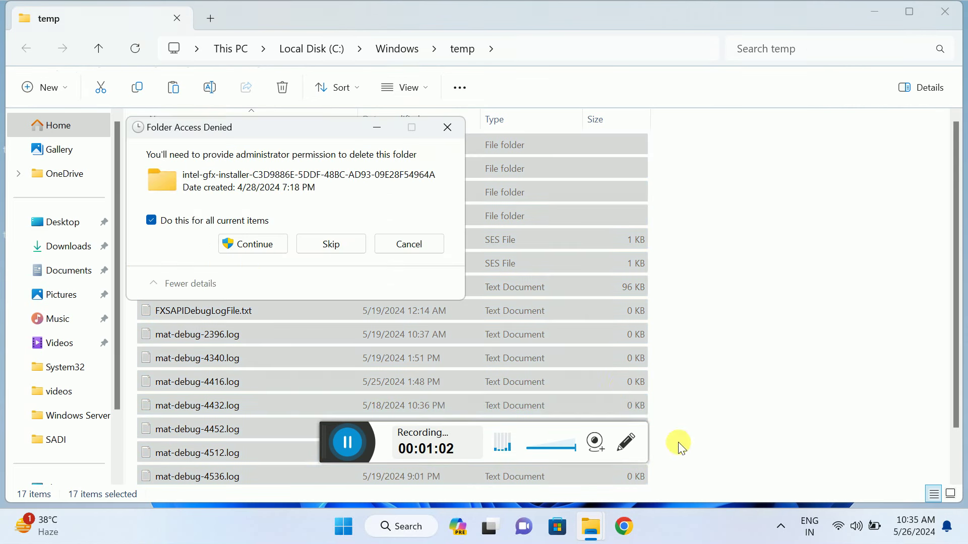
left_click(253, 244)
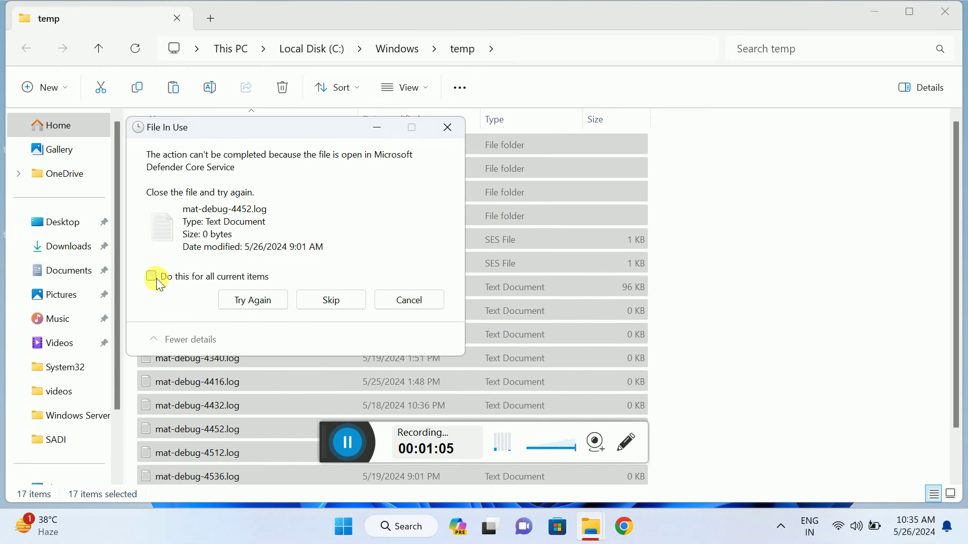
left_click(151, 277)
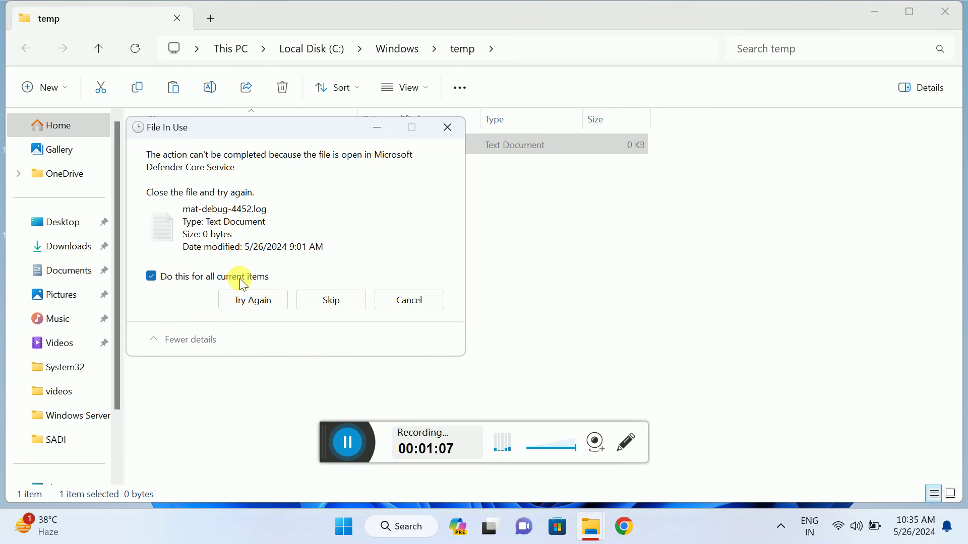
left_click(359, 301)
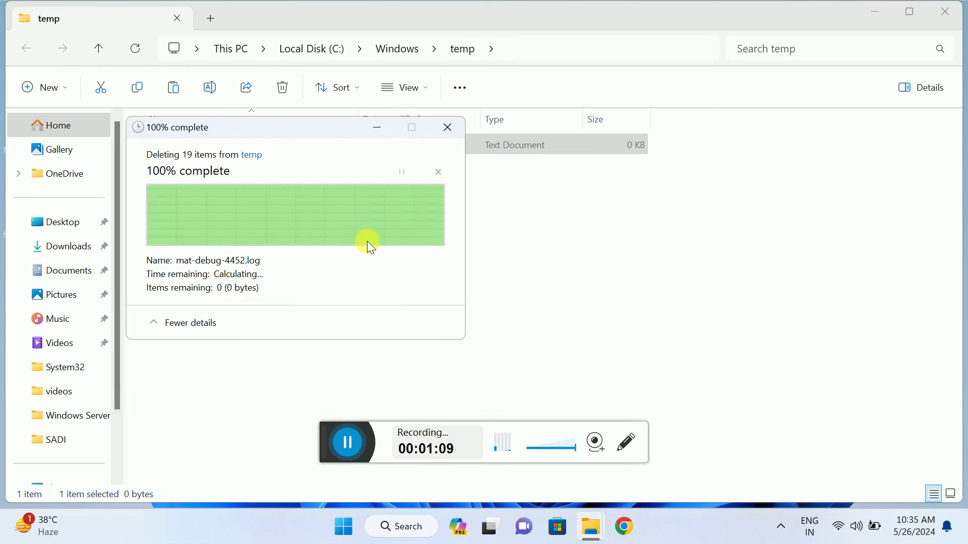
left_click(936, 11)
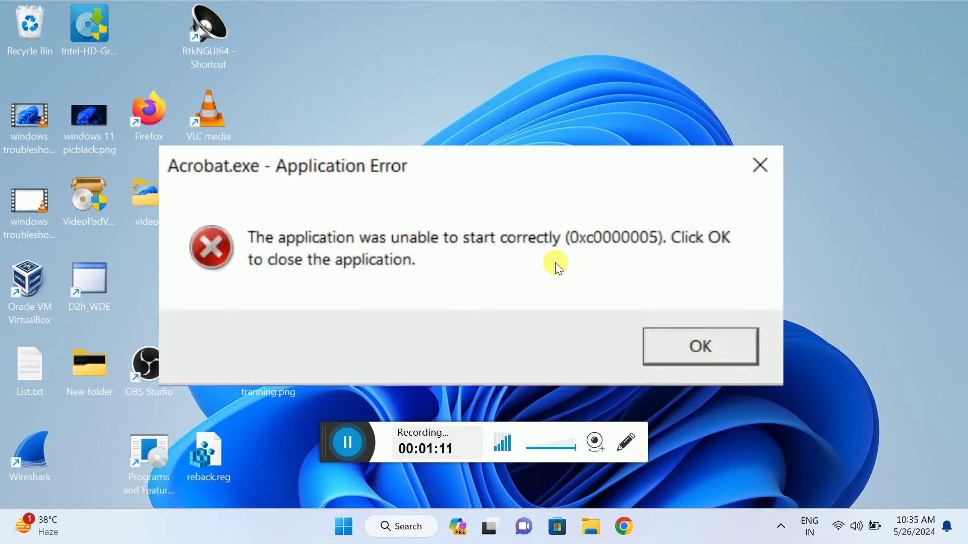
Permanently delete all eight items in the user's %temp% folder, then close it.
key("super+r")
left_click_drag(200, 348, 487, 218)
type("%")
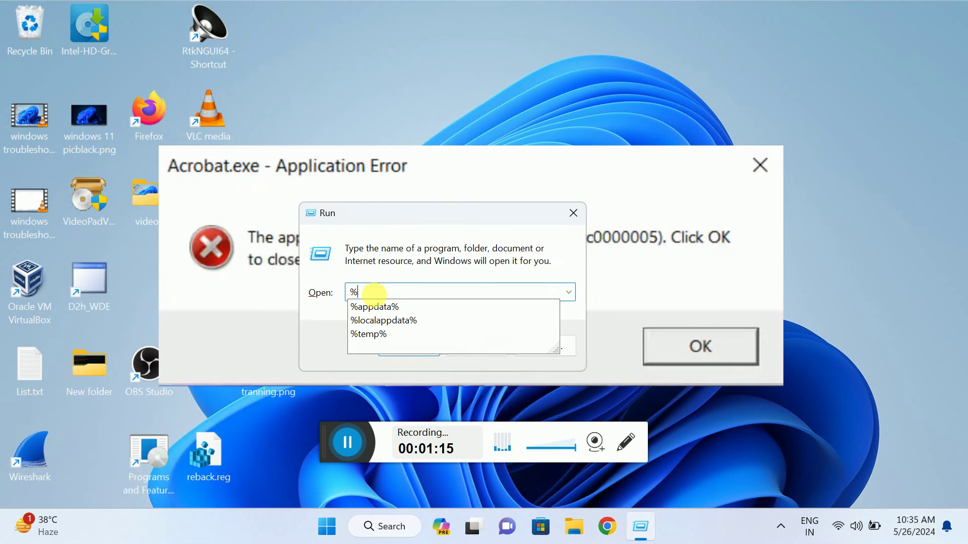
type("temp%")
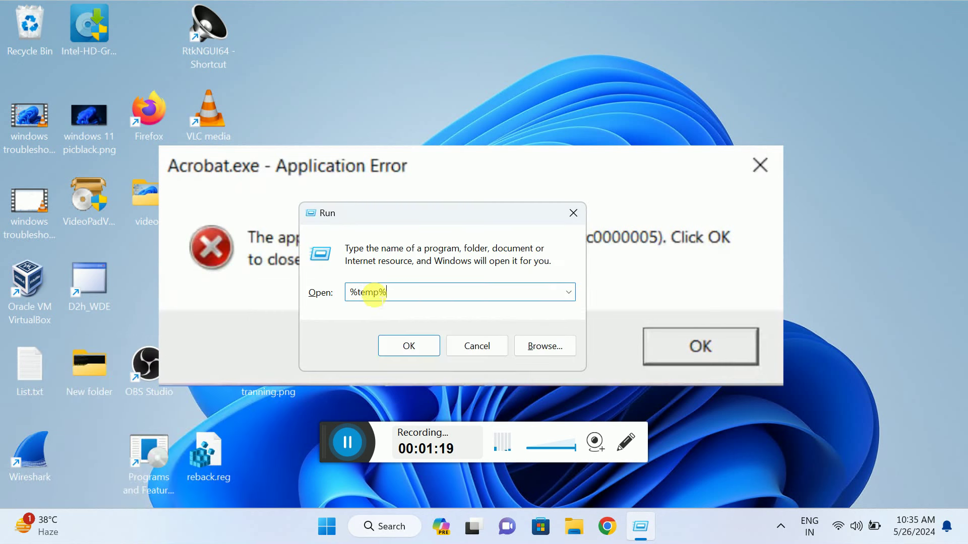
key("Return")
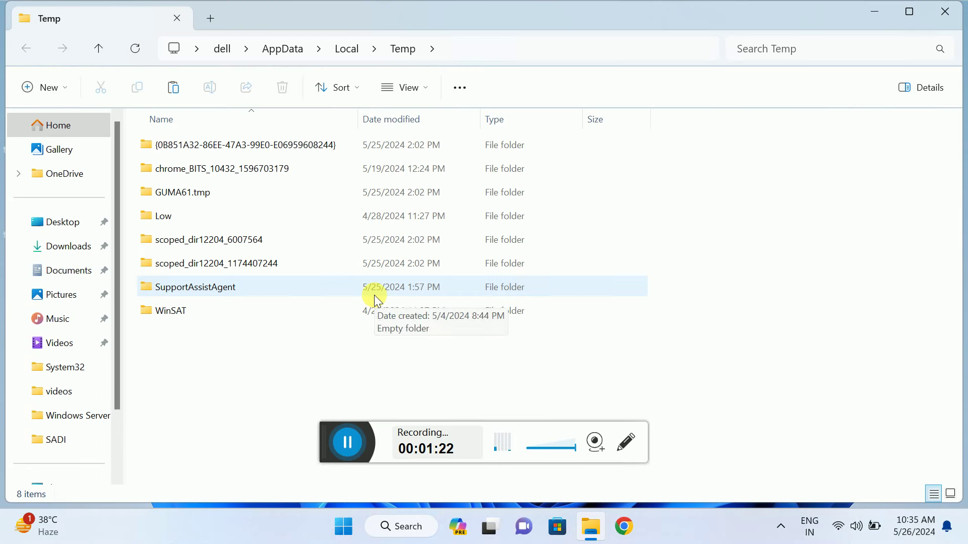
key("ctrl+a")
key("shift+Delete")
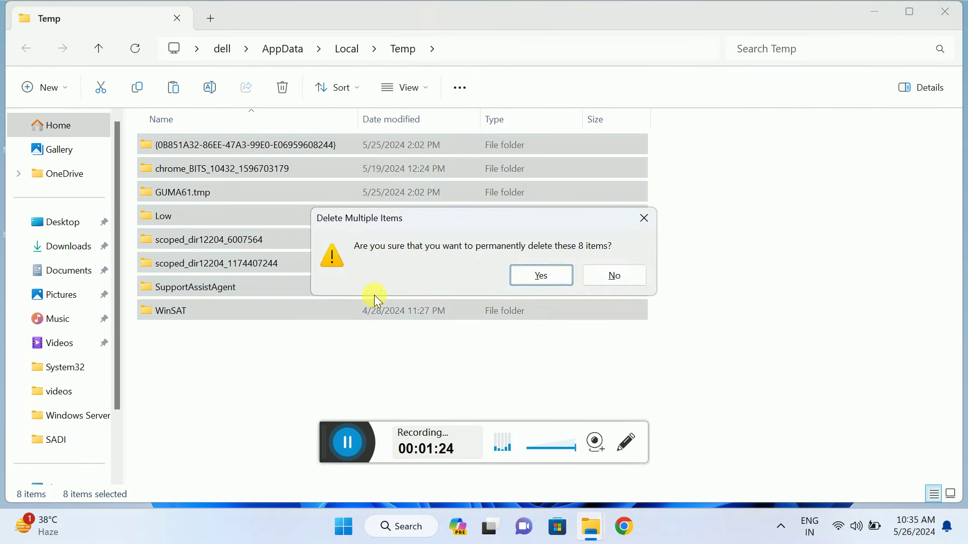
key("Return")
left_click(468, 244)
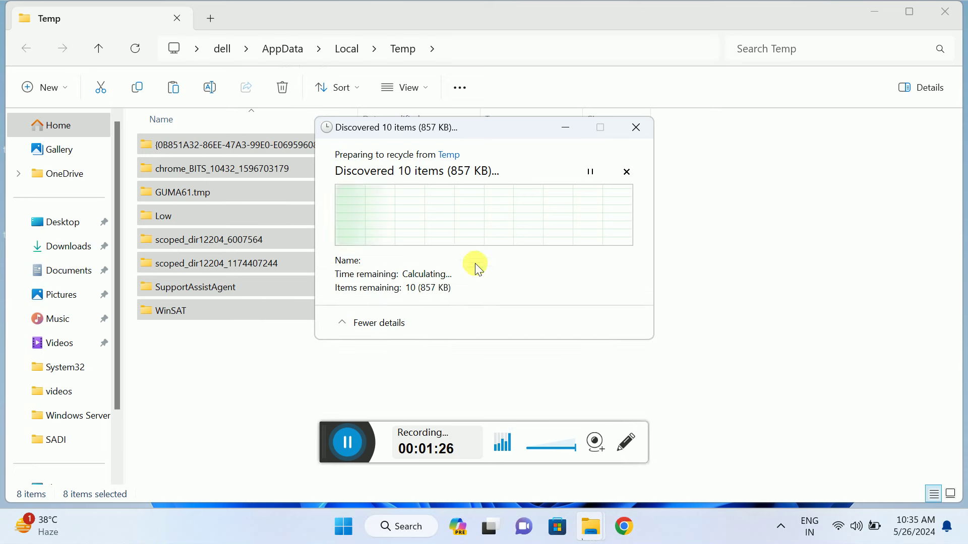
left_click(946, 11)
Open the prefetch folder, delete ResPriStaticDb.ebd, and close the window.
key("super+r")
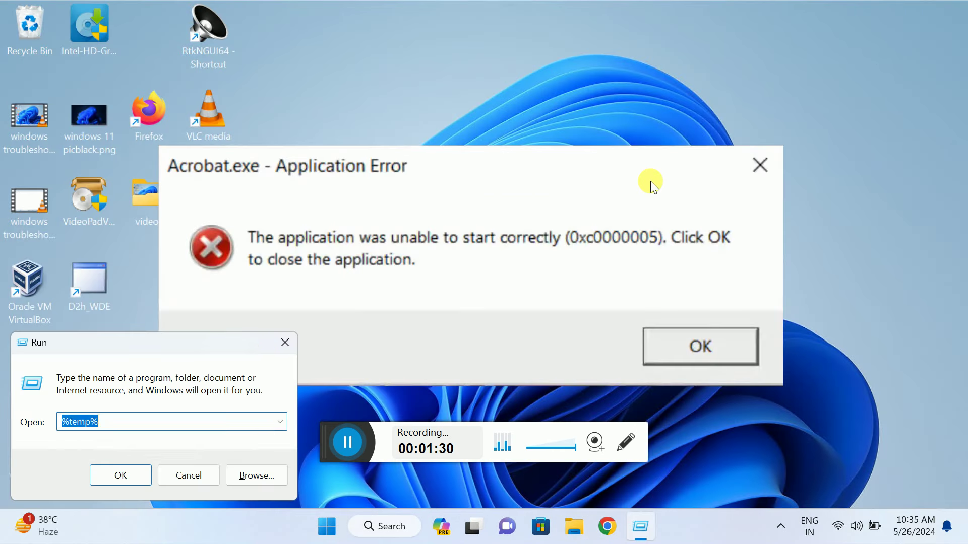
type("prefetch")
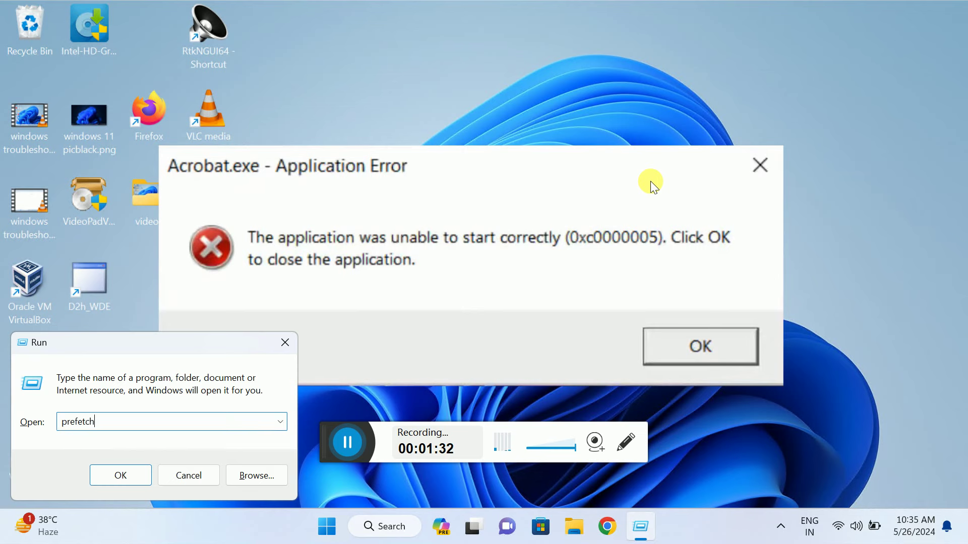
key("Return")
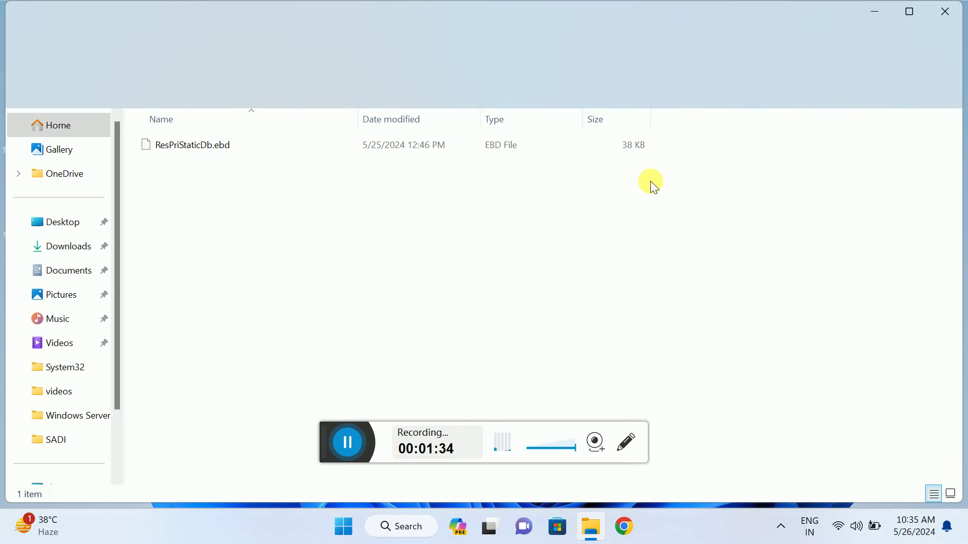
key("ctrl+a")
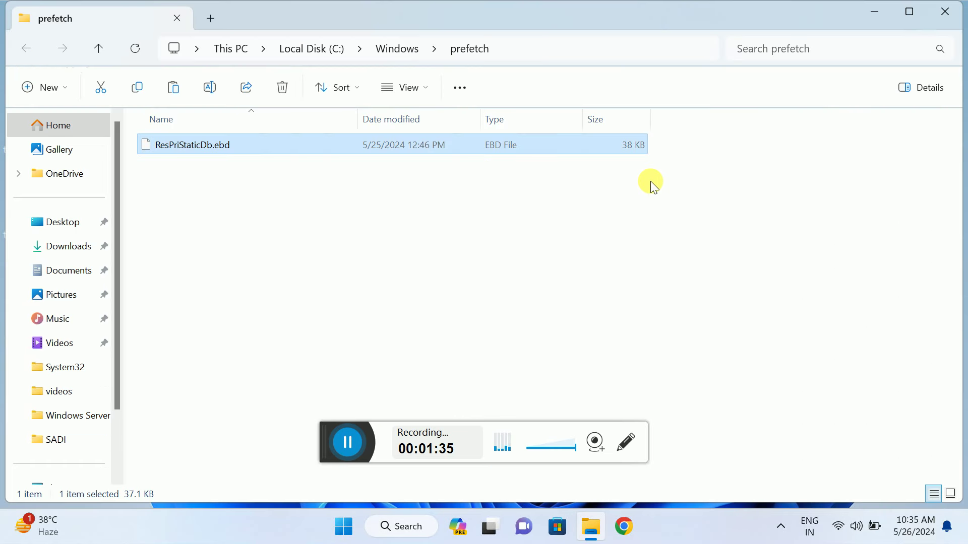
key("Delete")
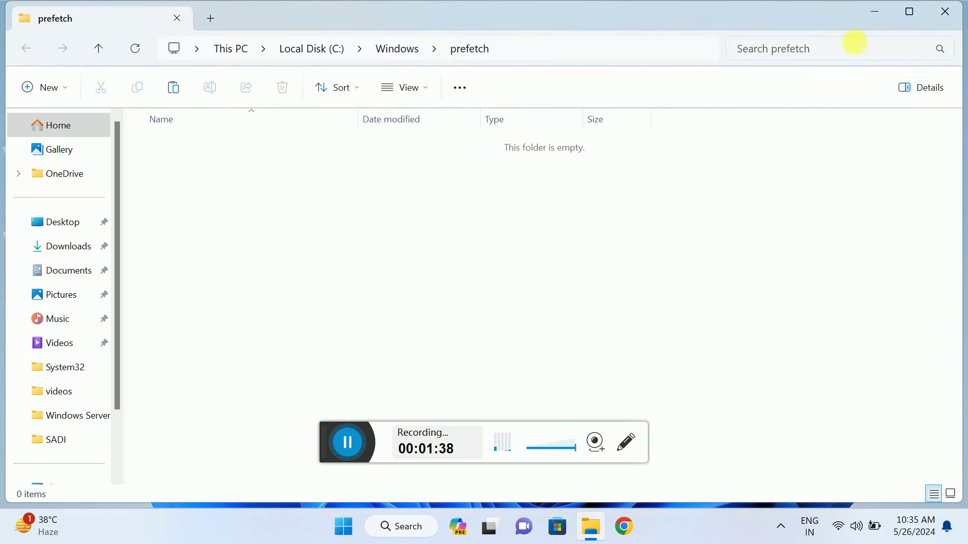
left_click(936, 16)
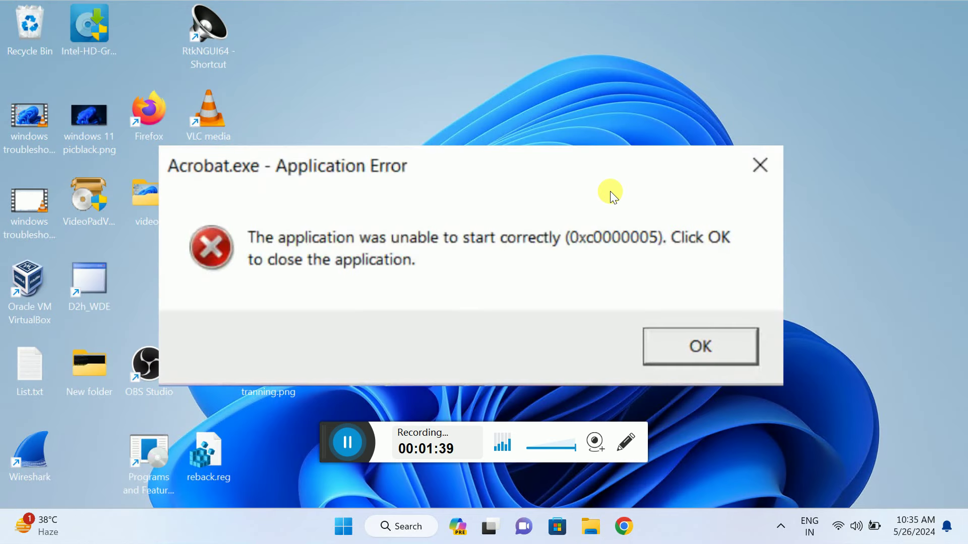
Launch cleanmgr on drive C:, then rerun it with system files on C:.
key("super+r")
type("cle")
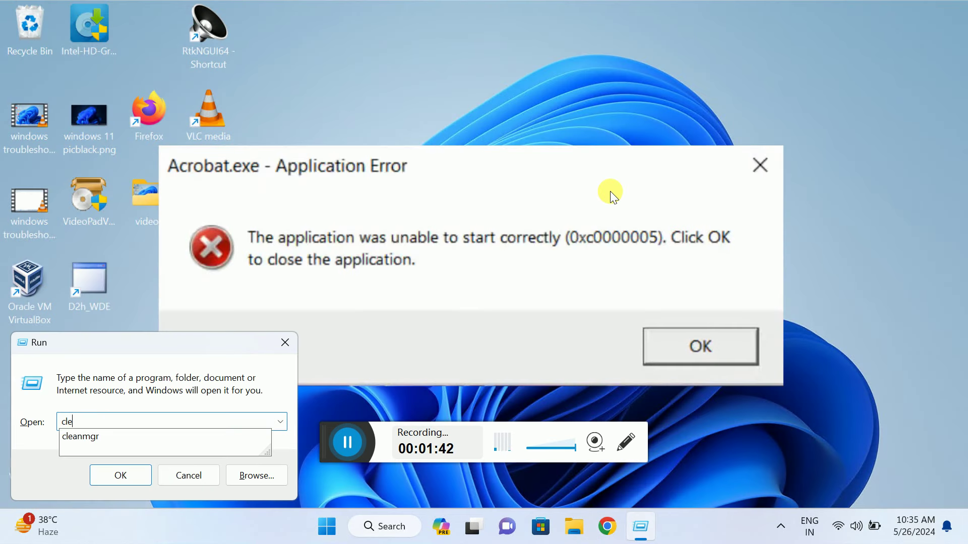
key("Down")
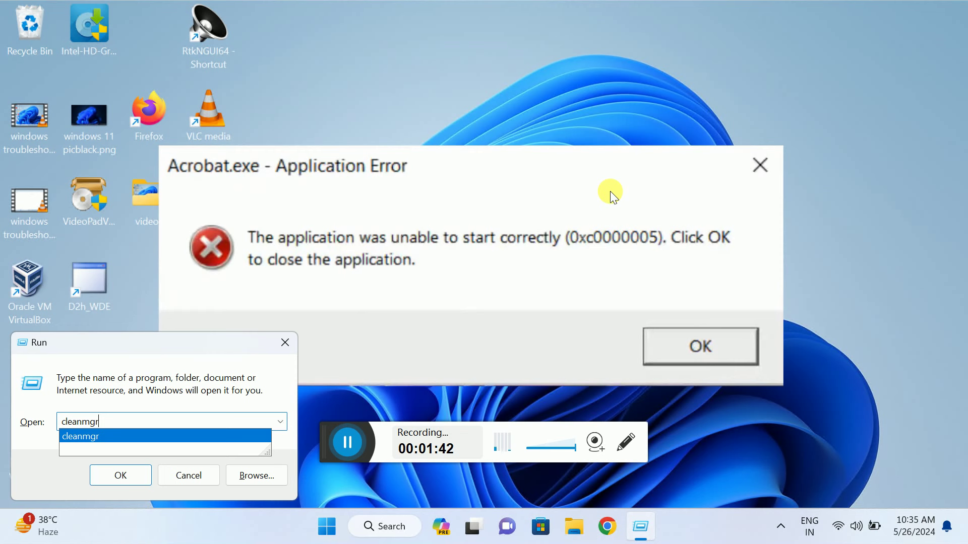
left_click(149, 368)
left_click_drag(165, 349, 492, 189)
left_click(460, 284)
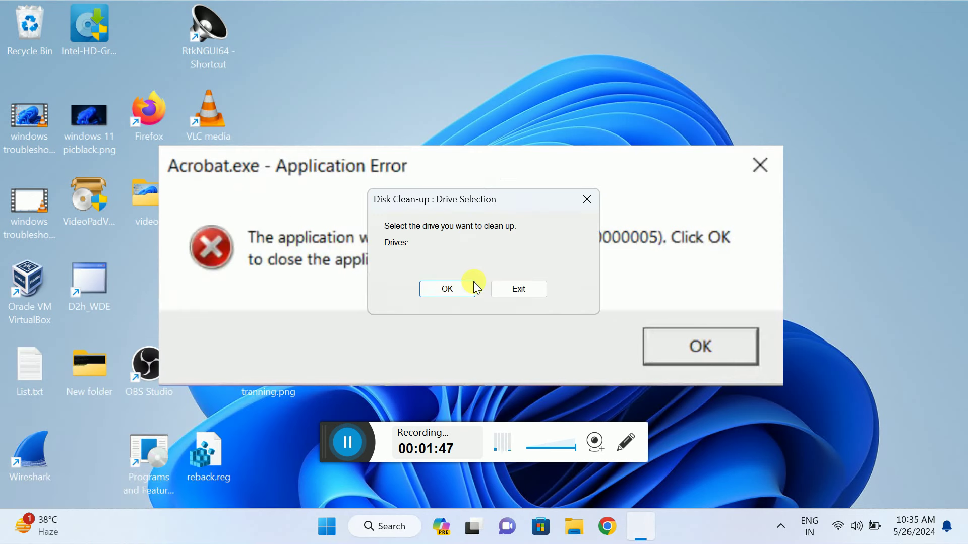
left_click(447, 289)
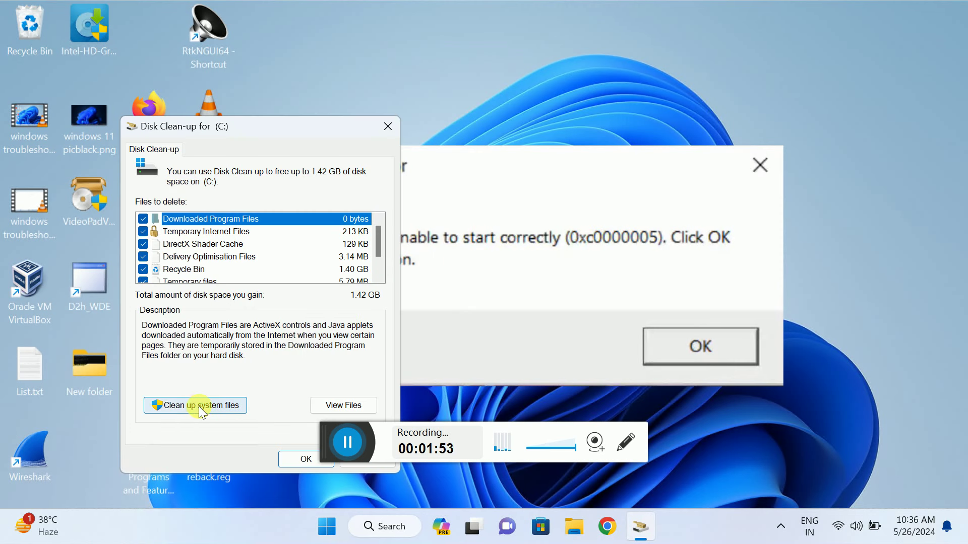
left_click(198, 406)
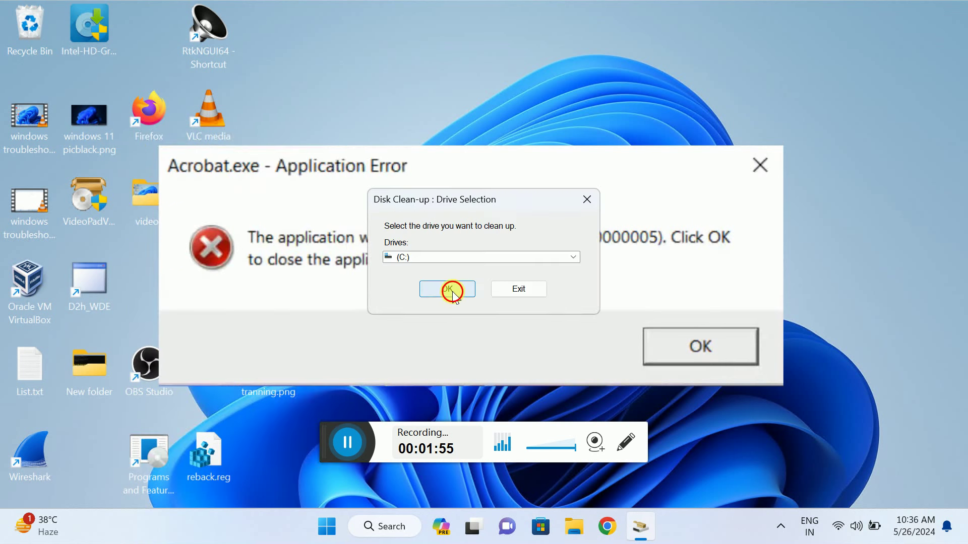
left_click(452, 291)
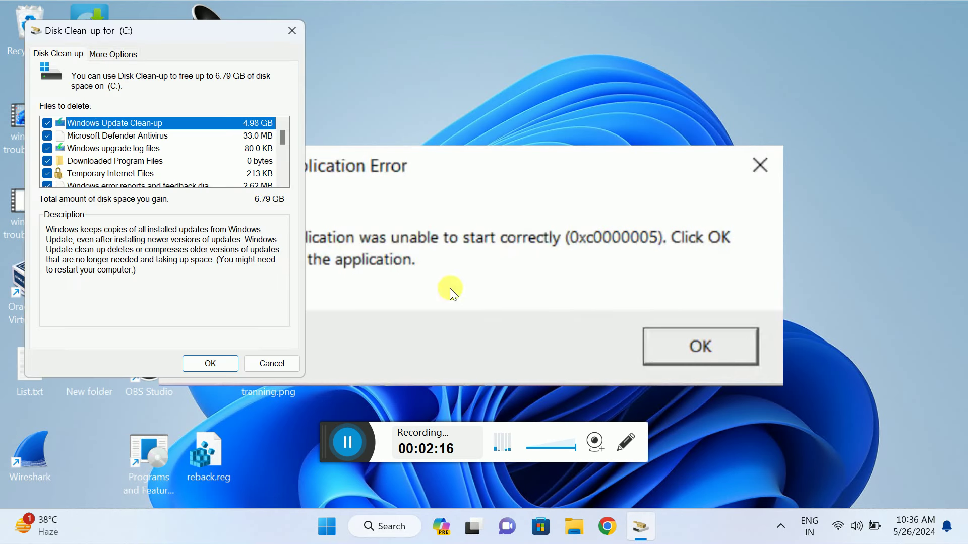
Permanently delete all checked files (about 6.79 GB, including Windows Update Clean-up).
scroll(85, 160, "down", 3)
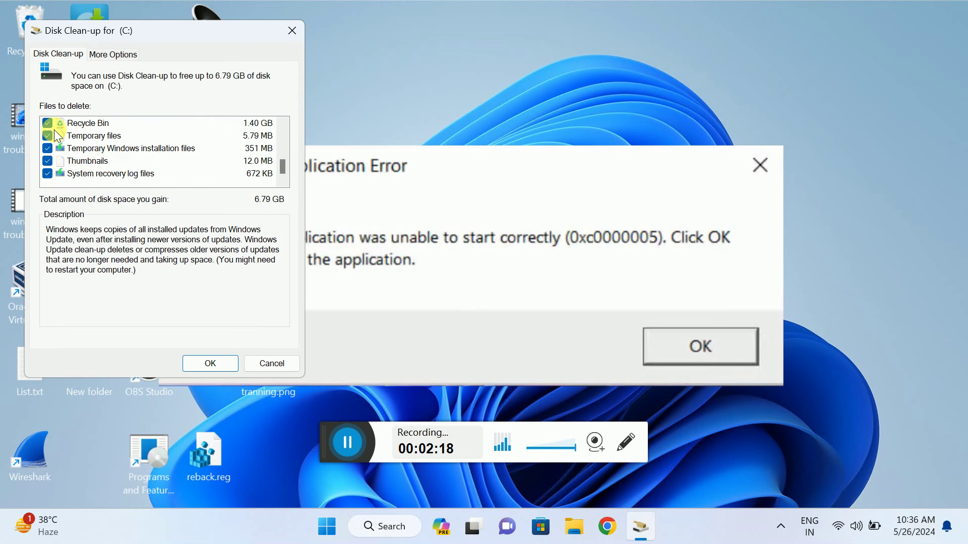
scroll(99, 163, "up", 3)
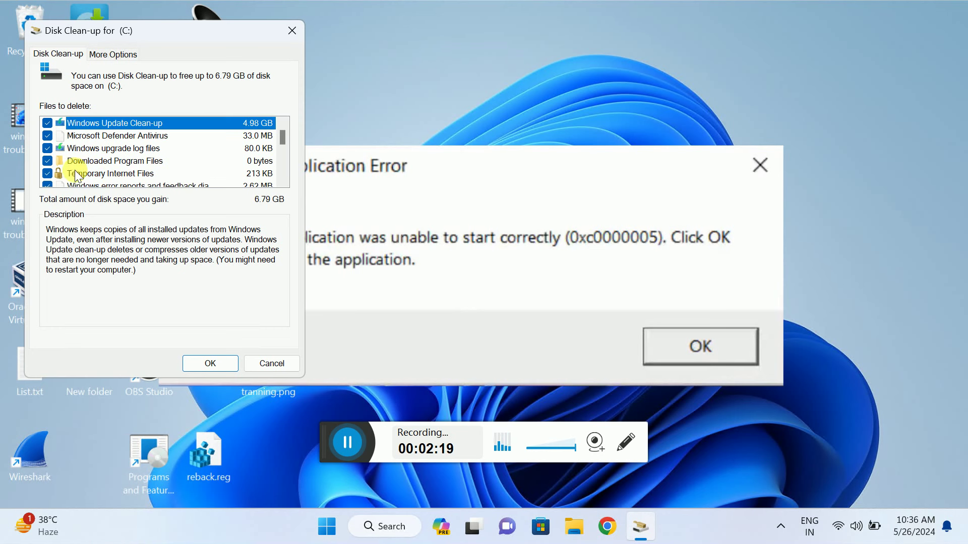
left_click(217, 363)
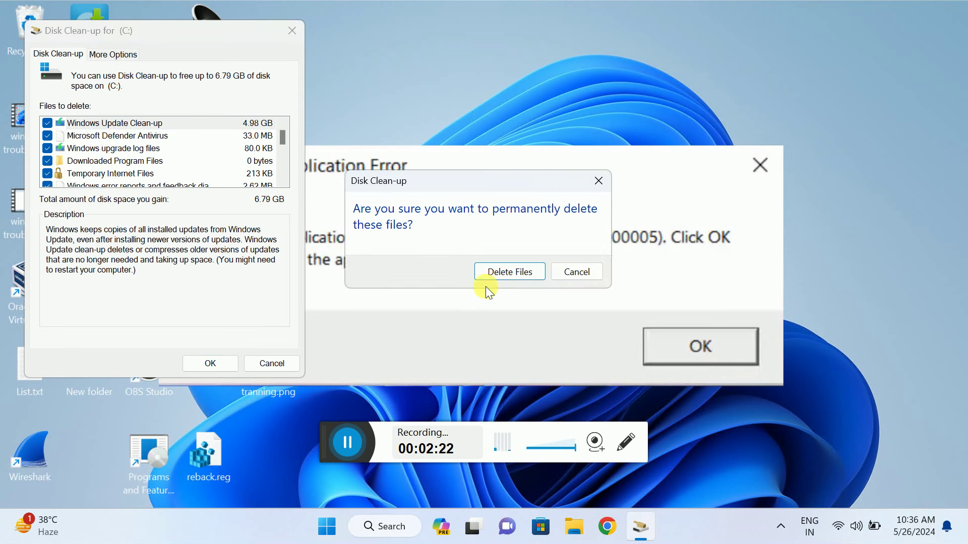
left_click(501, 272)
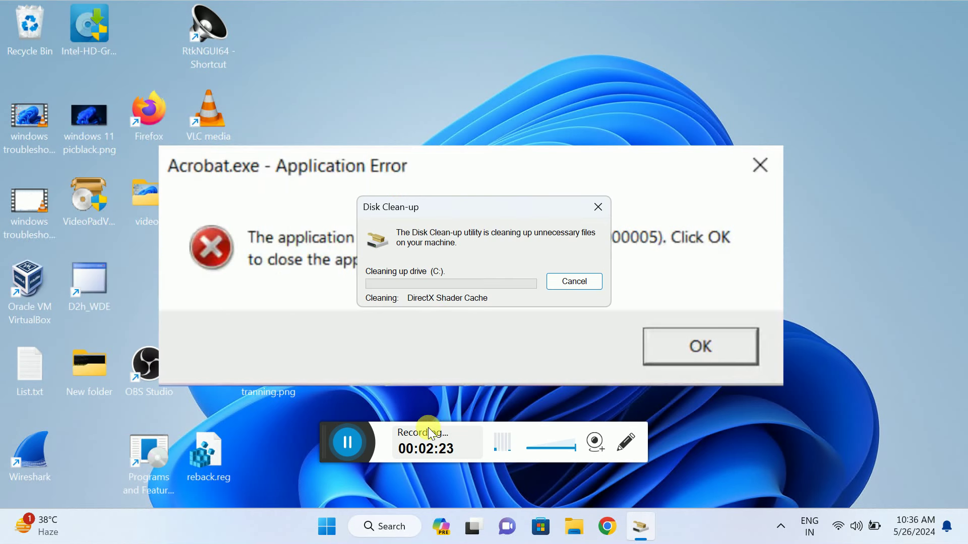
left_click_drag(516, 211, 505, 151)
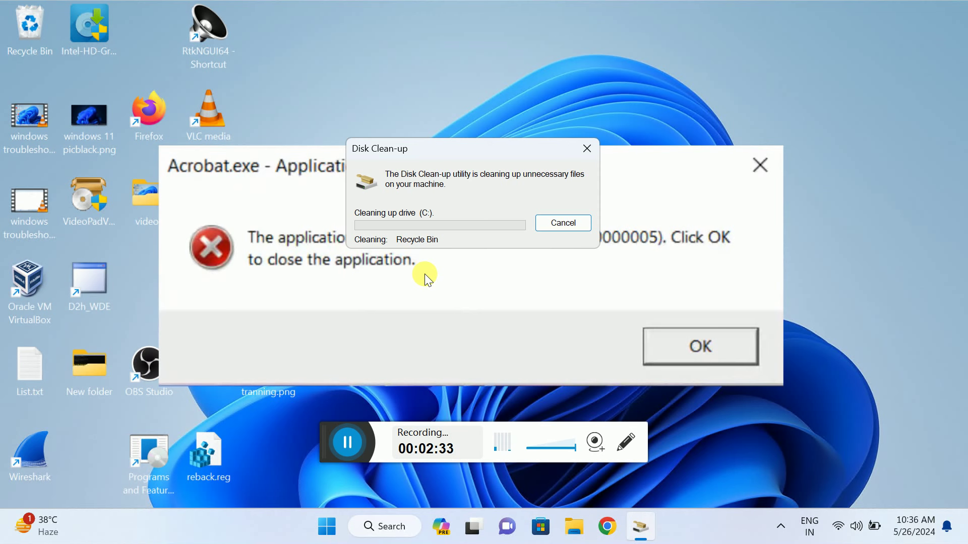
left_click(327, 526)
left_click(671, 475)
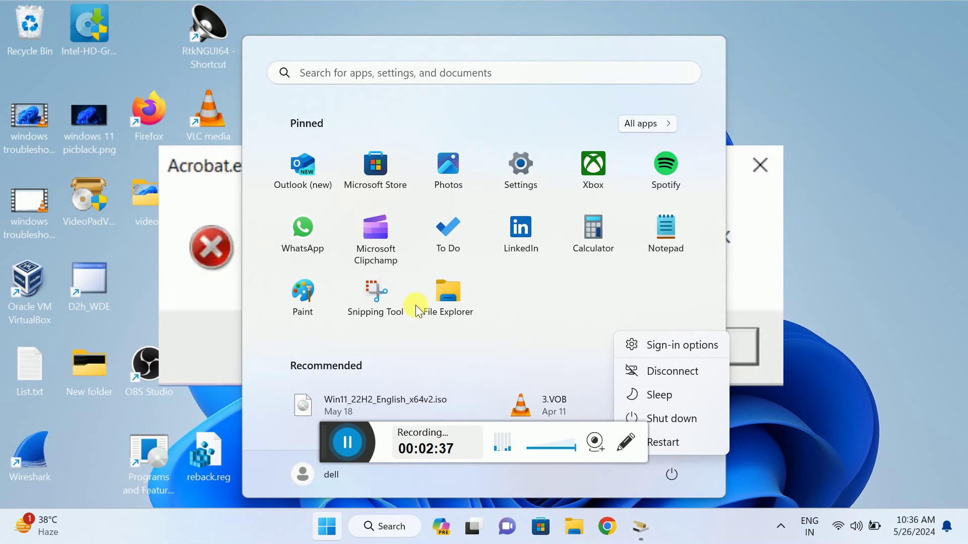
left_click(829, 285)
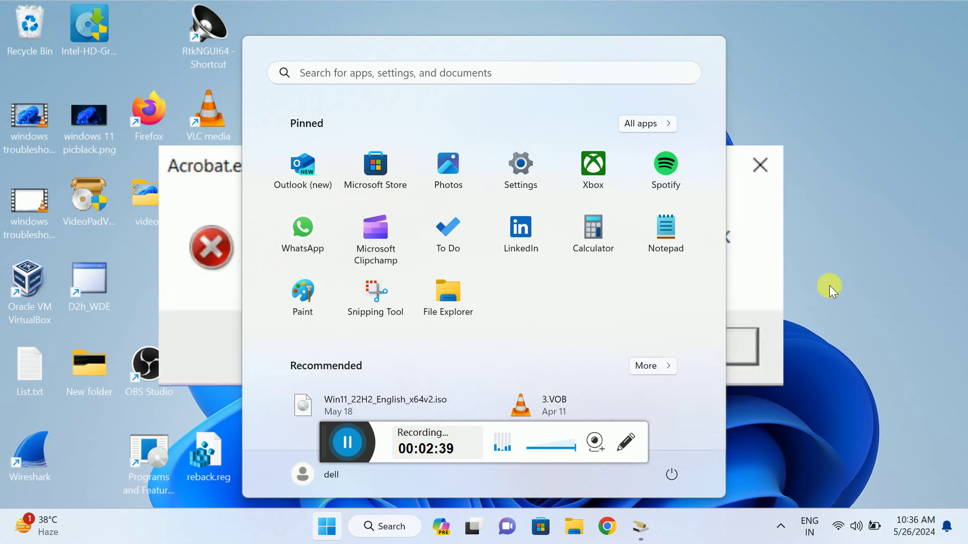
left_click(830, 282)
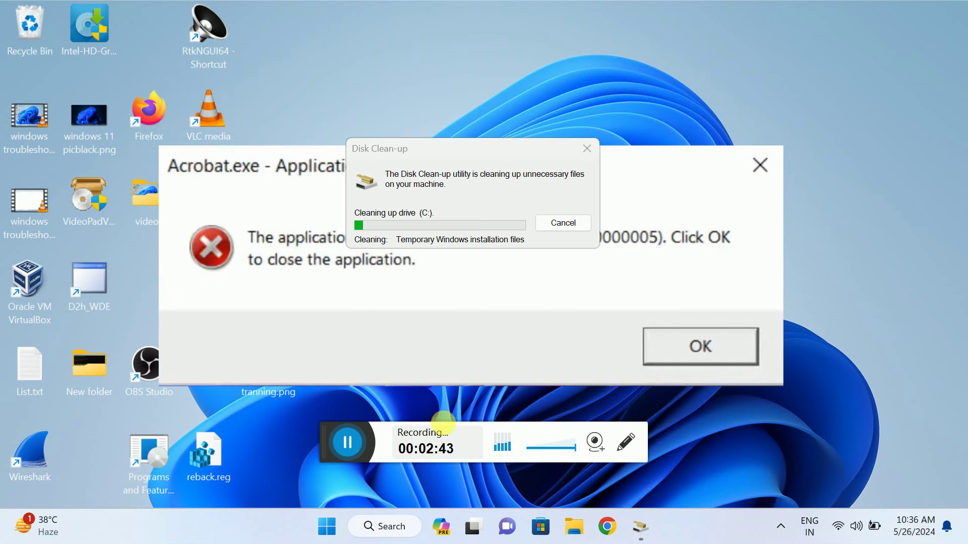
left_click(378, 525)
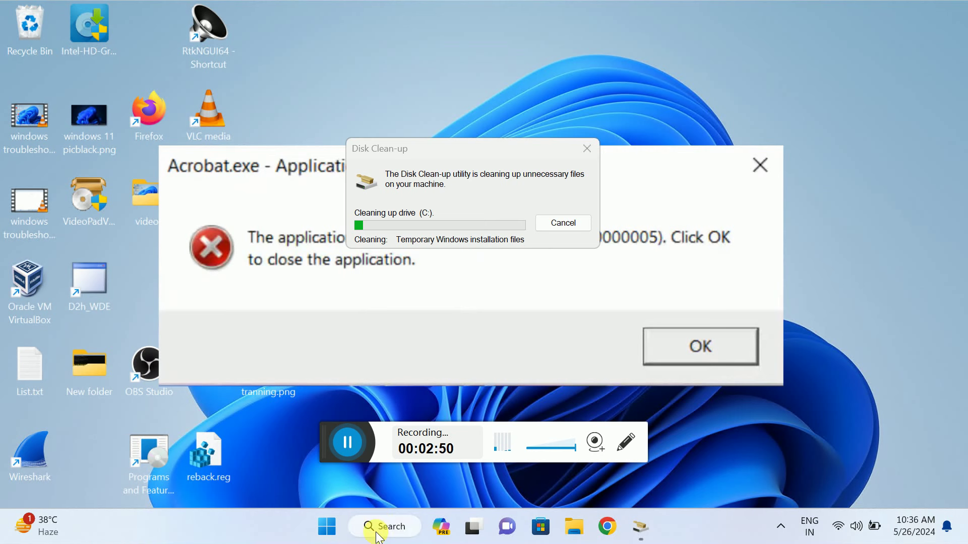
Run 'sfc /scannow' in a maximised administrator Command Prompt.
left_click(377, 534)
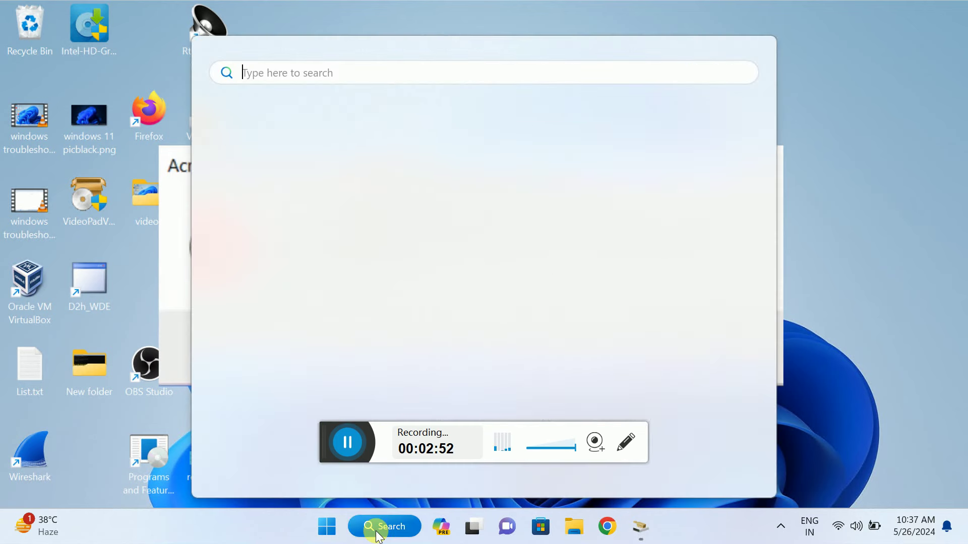
type("cmd")
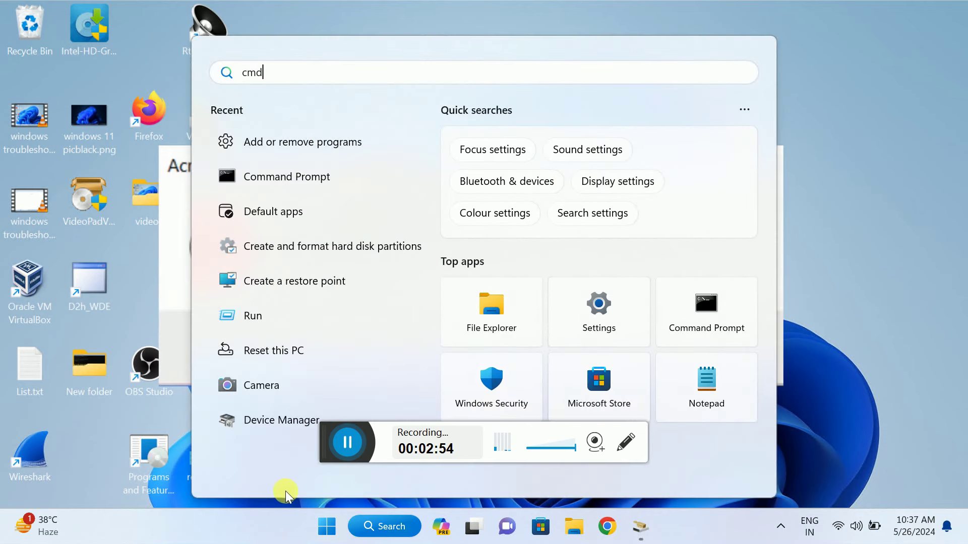
right_click(354, 190)
left_click(431, 209)
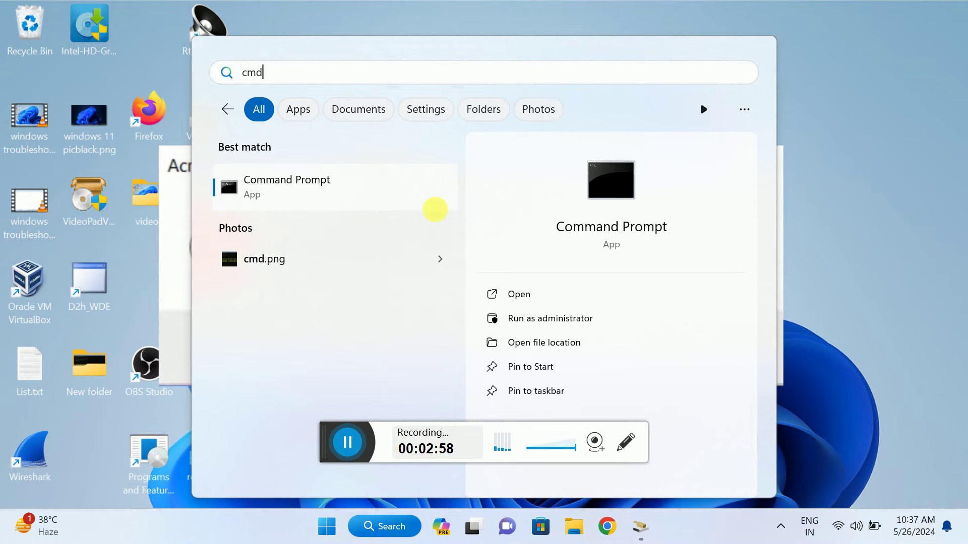
left_click(415, 381)
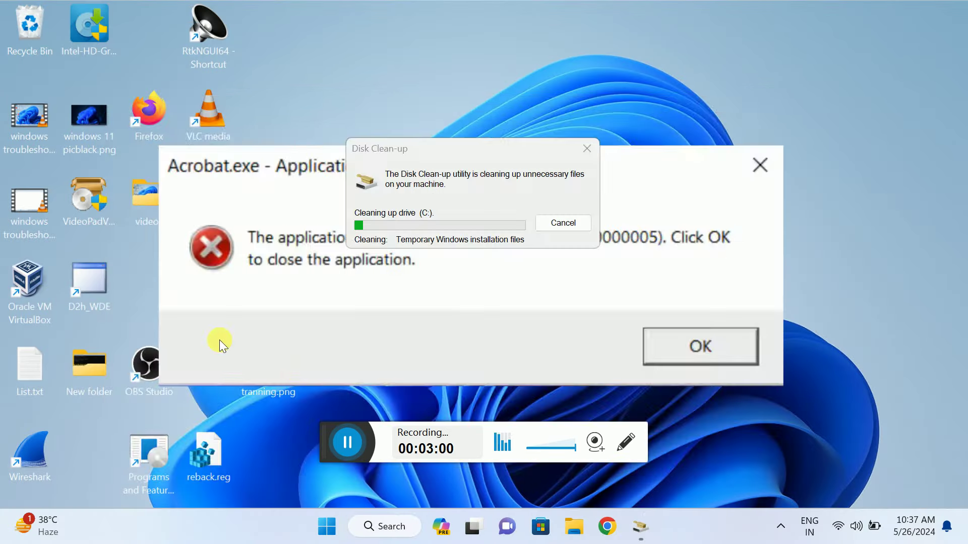
left_click(727, 107)
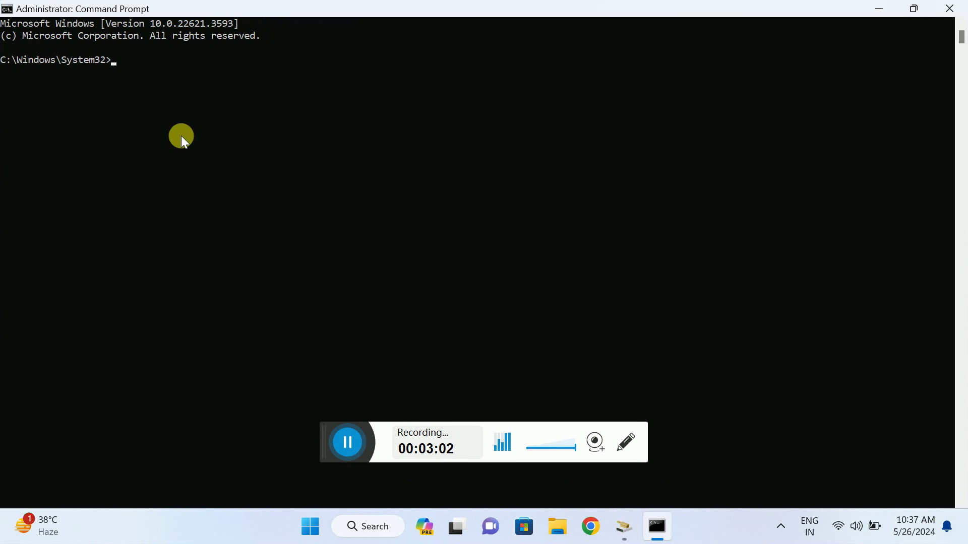
type("sfc /")
type("scann")
type("ow")
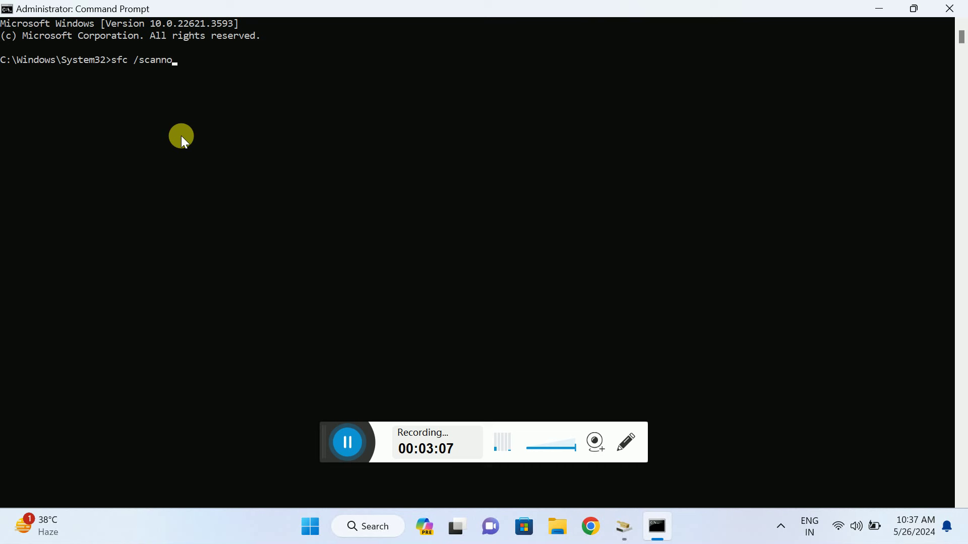
key("Return")
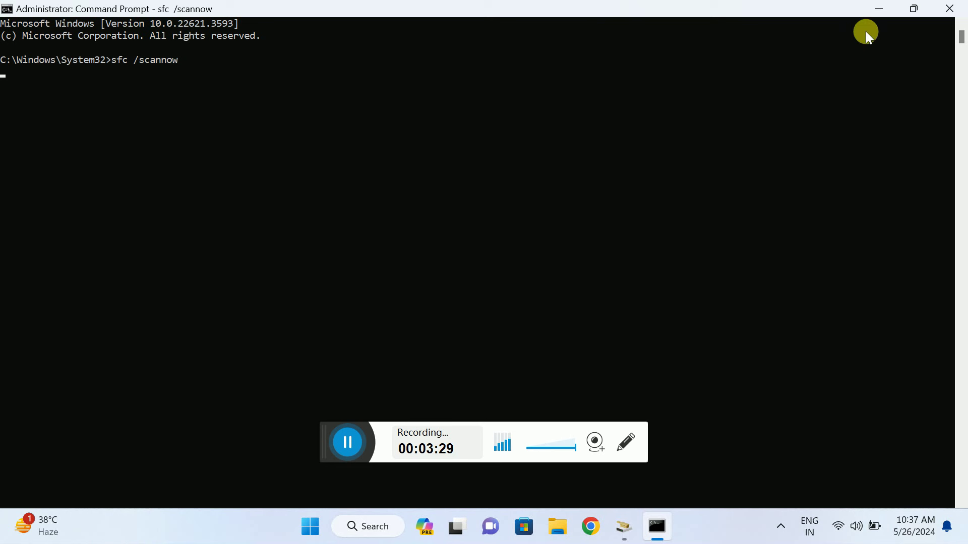
Minimise Command Prompt, then open and close the Personalise settings from the desktop.
left_click(877, 9)
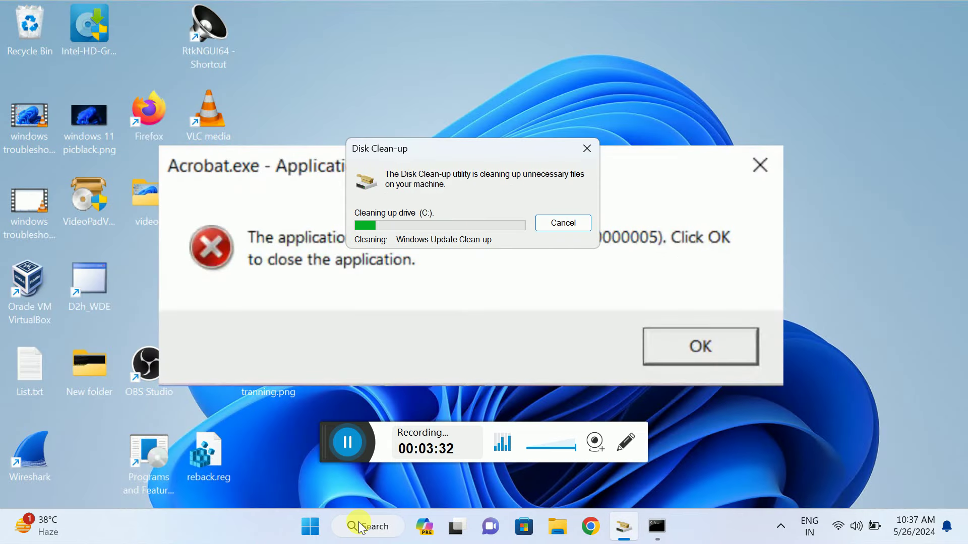
right_click(465, 32)
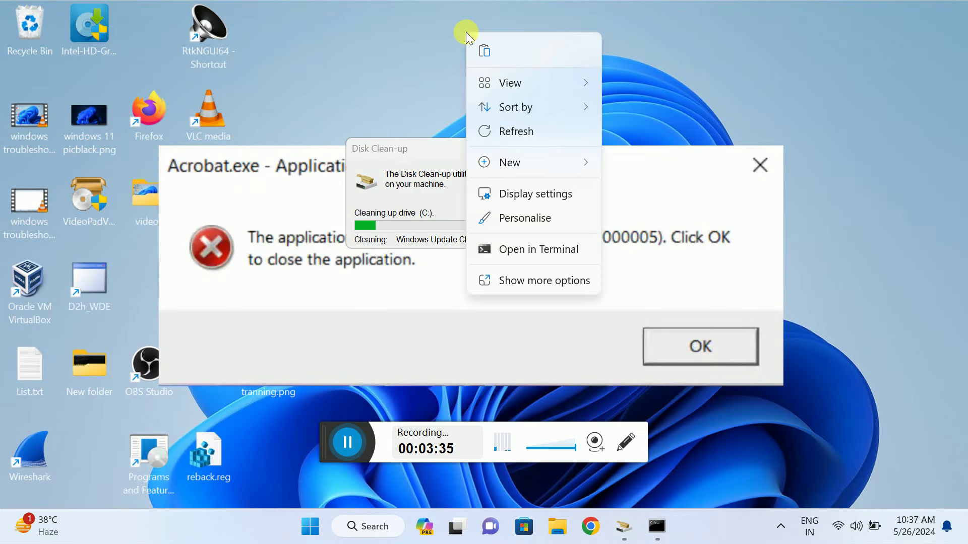
left_click(532, 218)
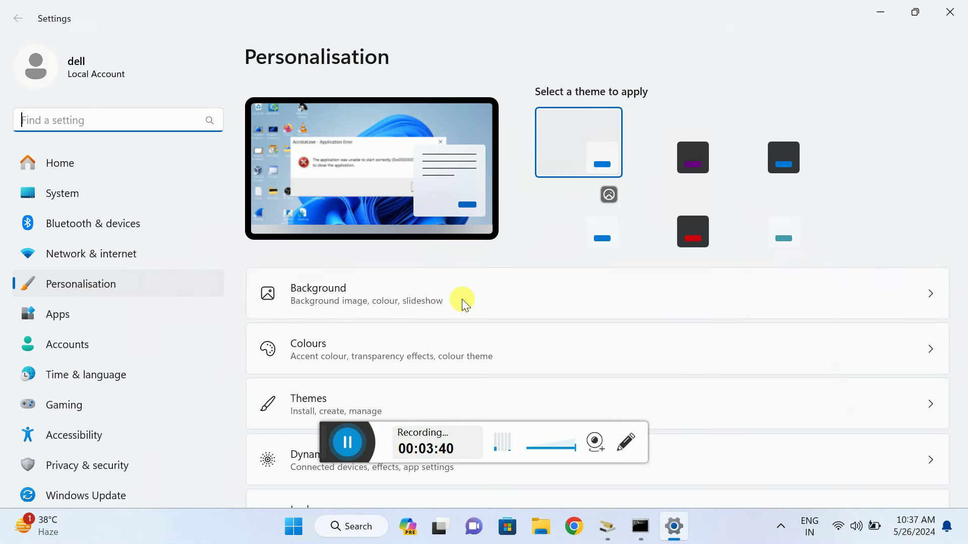
left_click(954, 10)
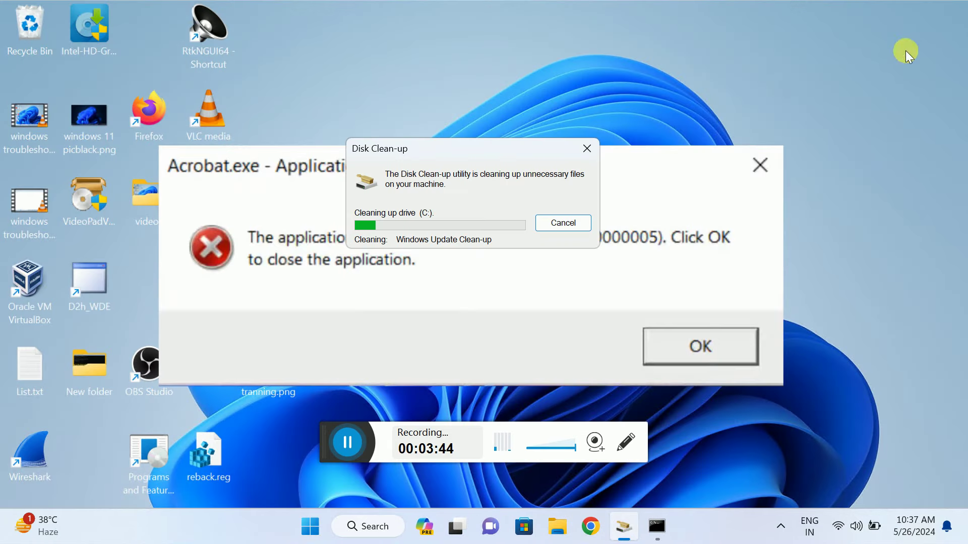
Open Control Panel from search and keep the items viewed as large icons.
left_click(351, 526)
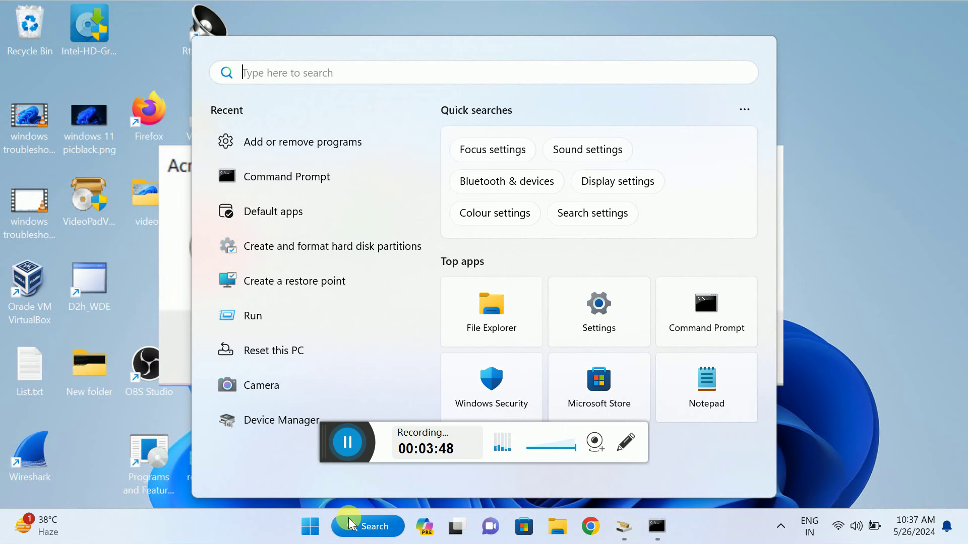
type("con")
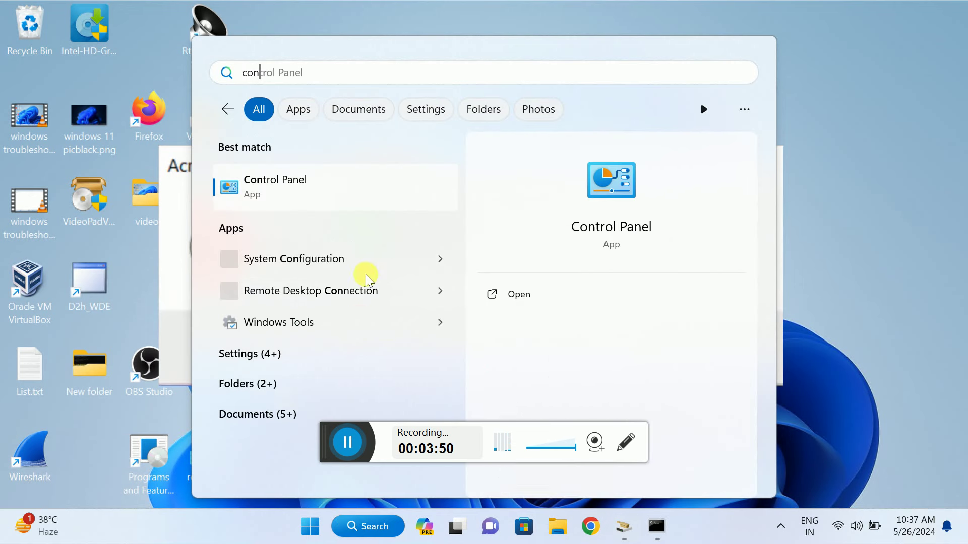
left_click(291, 184)
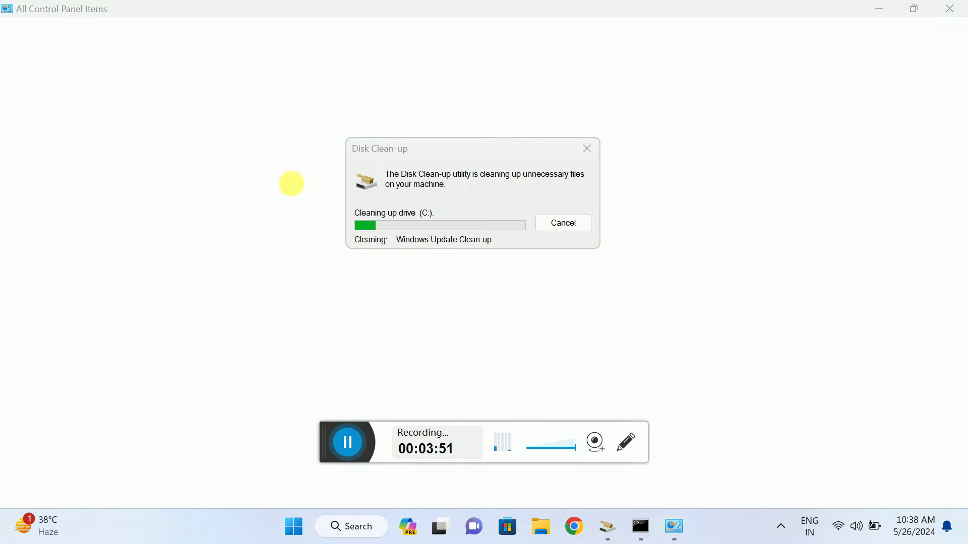
left_click(892, 87)
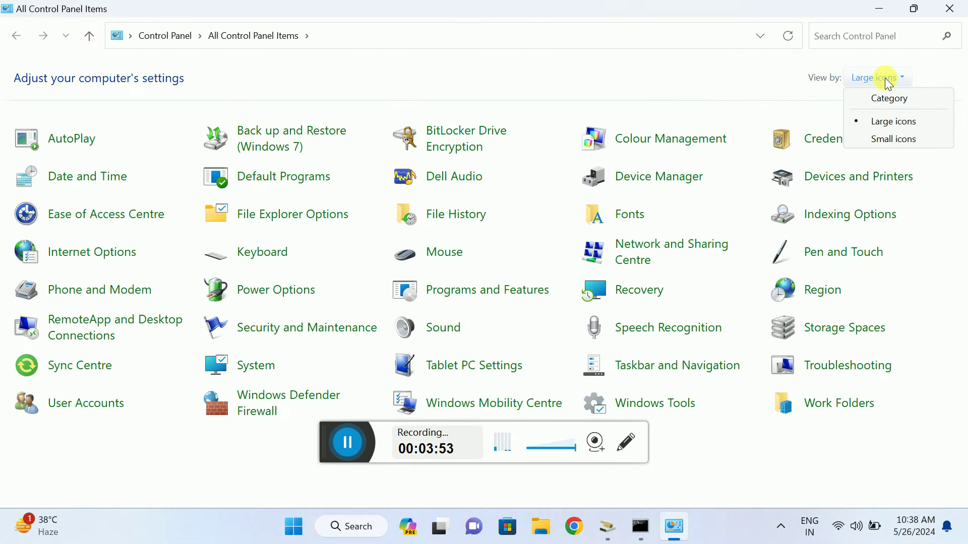
left_click(881, 121)
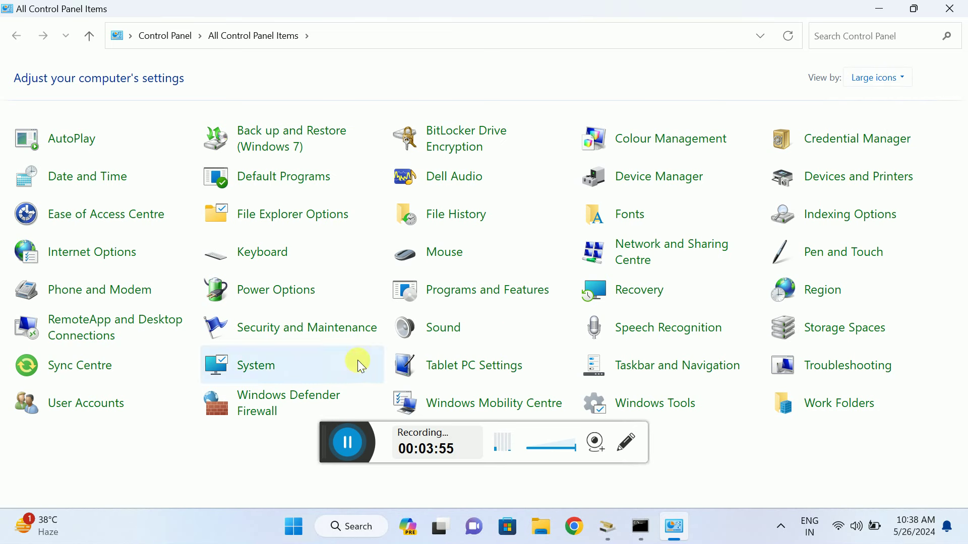
Uninstall Npcap from Programs and Features, approve the prompt, then close the window.
left_click(486, 301)
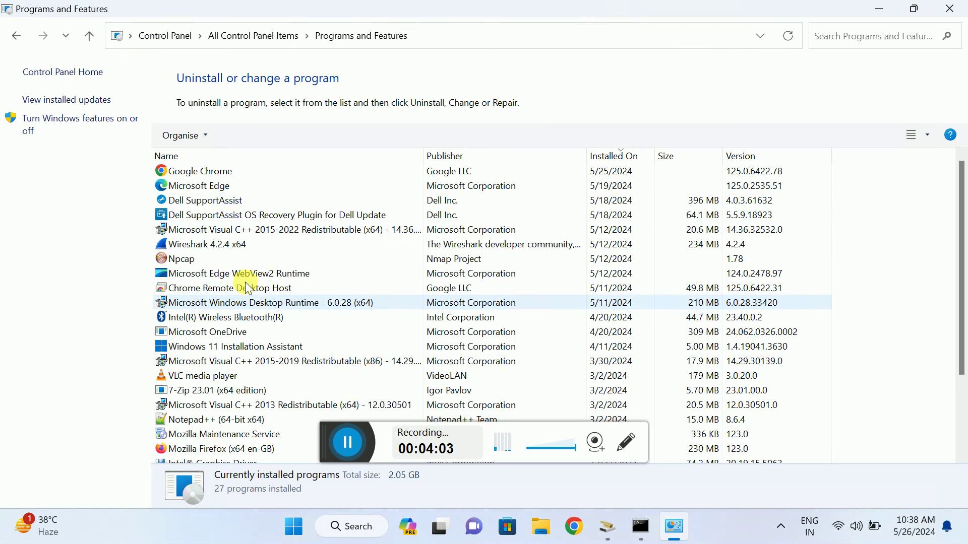
left_click(234, 256)
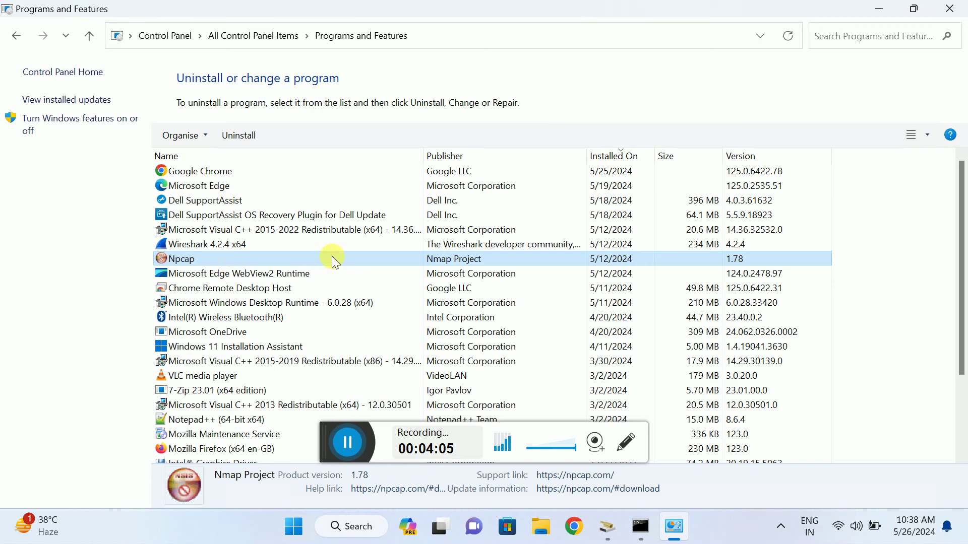
left_click(239, 135)
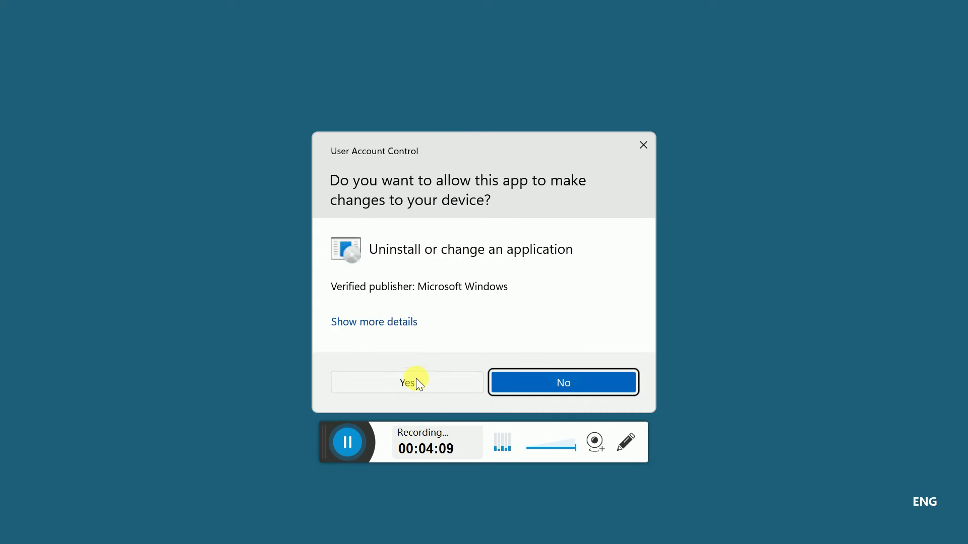
left_click(572, 384)
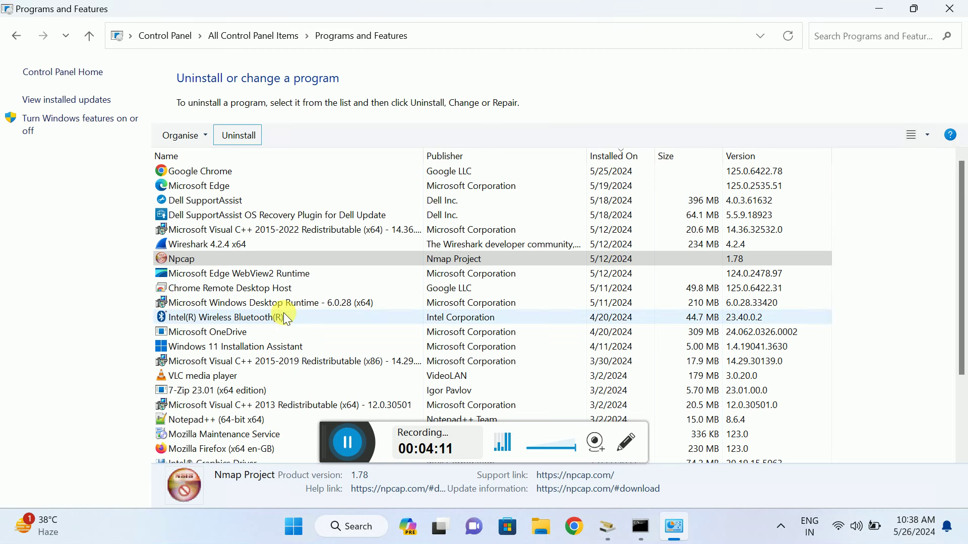
scroll(281, 315, "down", 2)
scroll(276, 320, "down", 1)
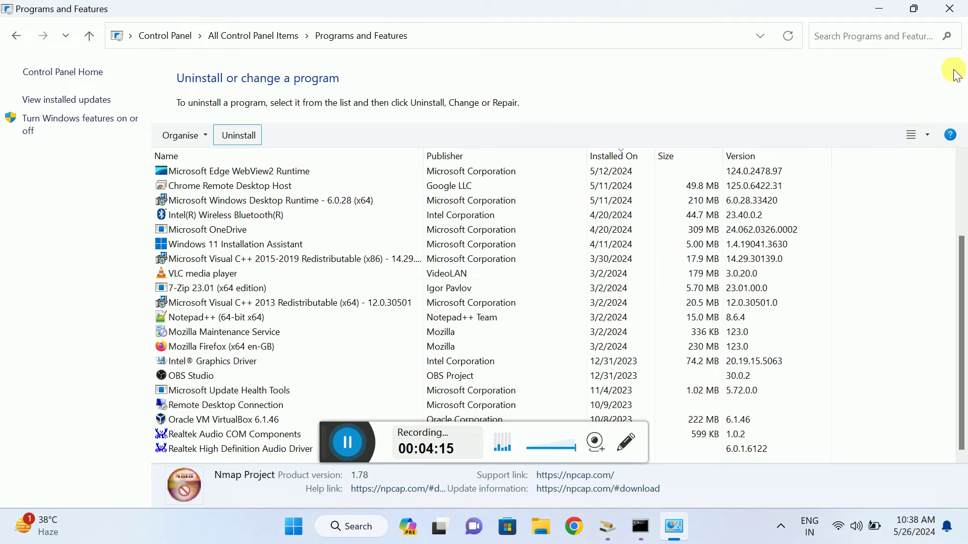
left_click(949, 8)
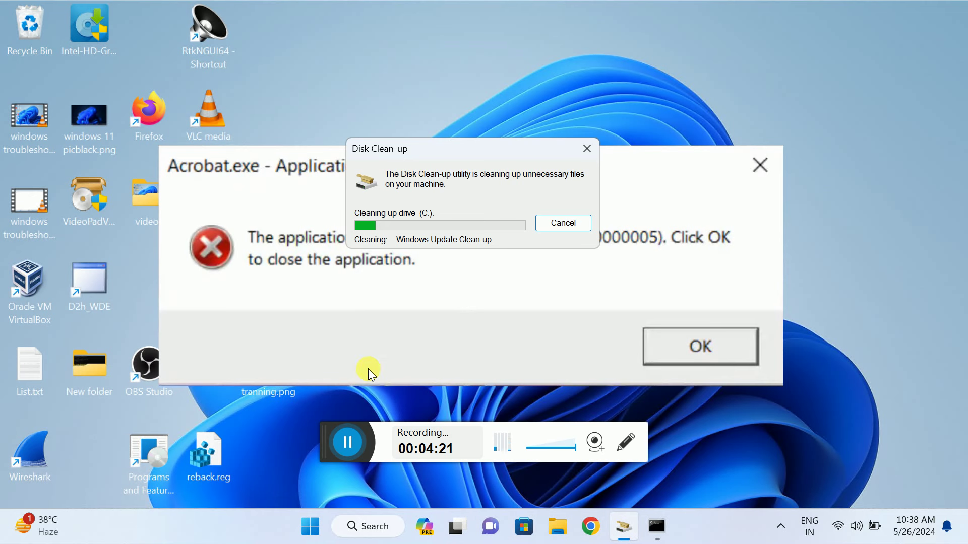
Open Reset this PC from the 'reset' search, choose Keep my files, then cancel.
left_click(369, 526)
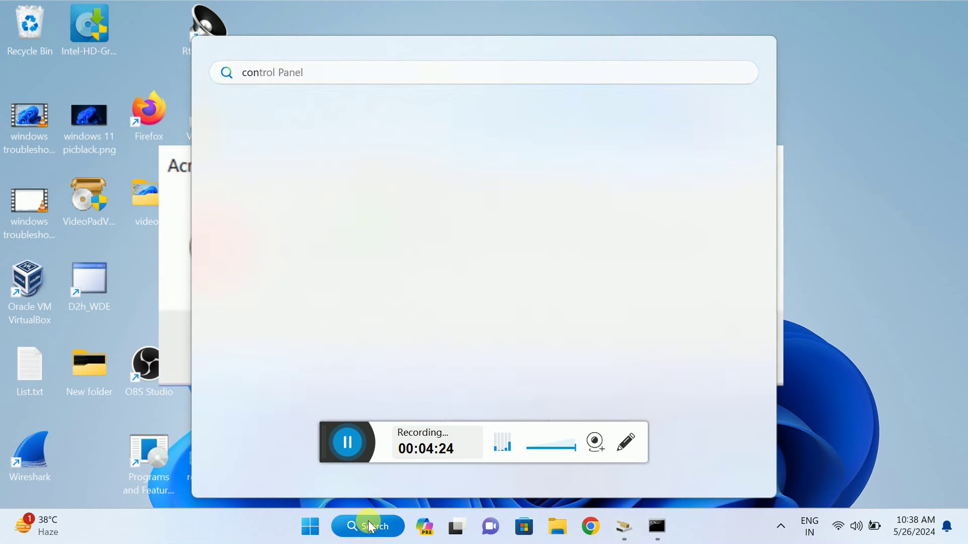
type("r")
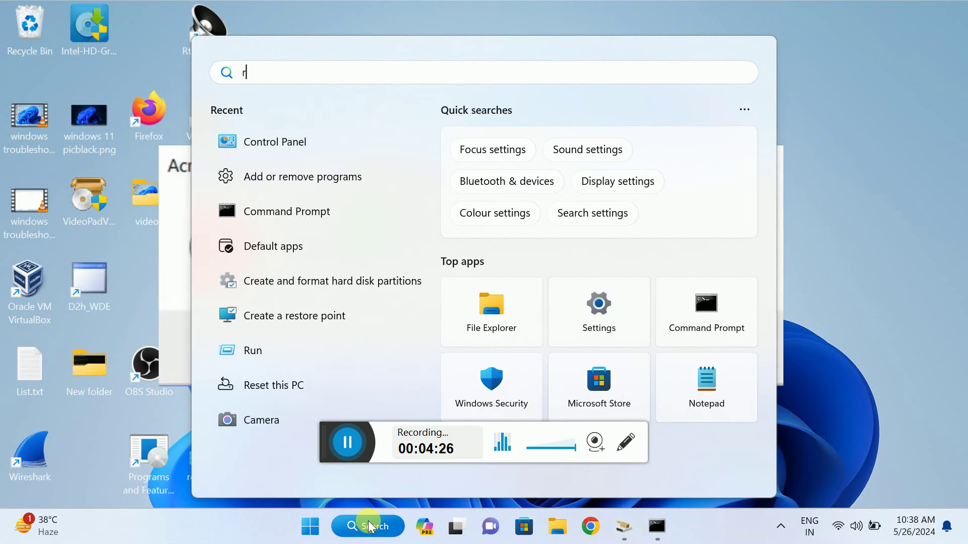
type("eset")
key("Return")
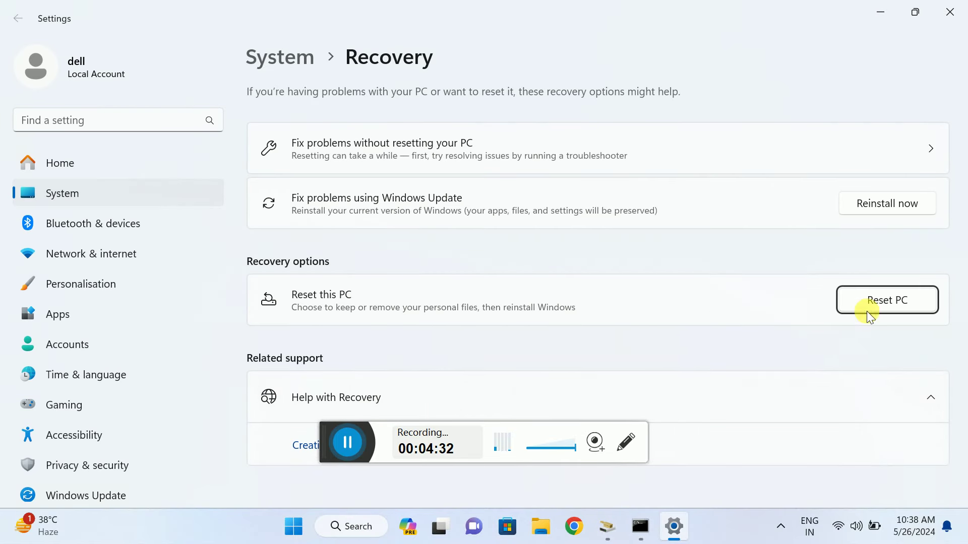
left_click(884, 301)
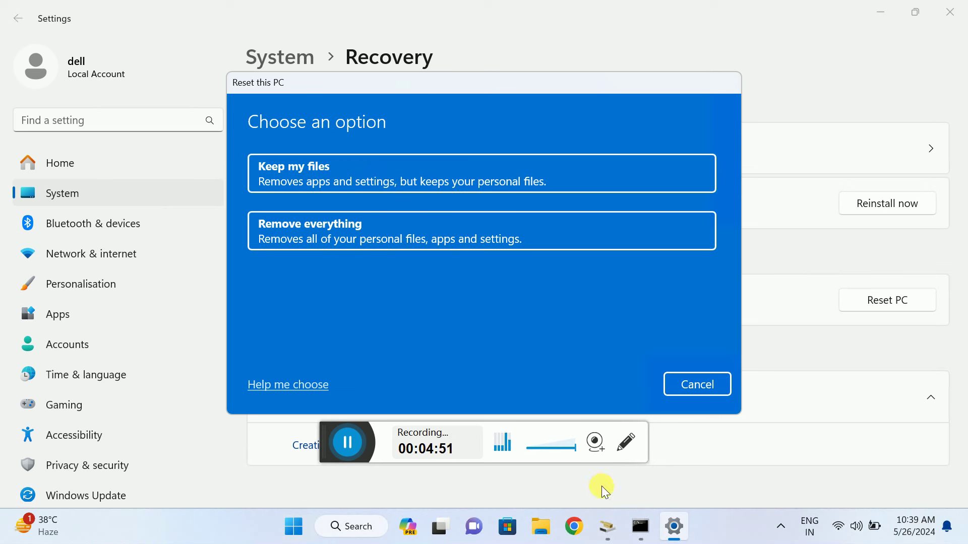
left_click(359, 189)
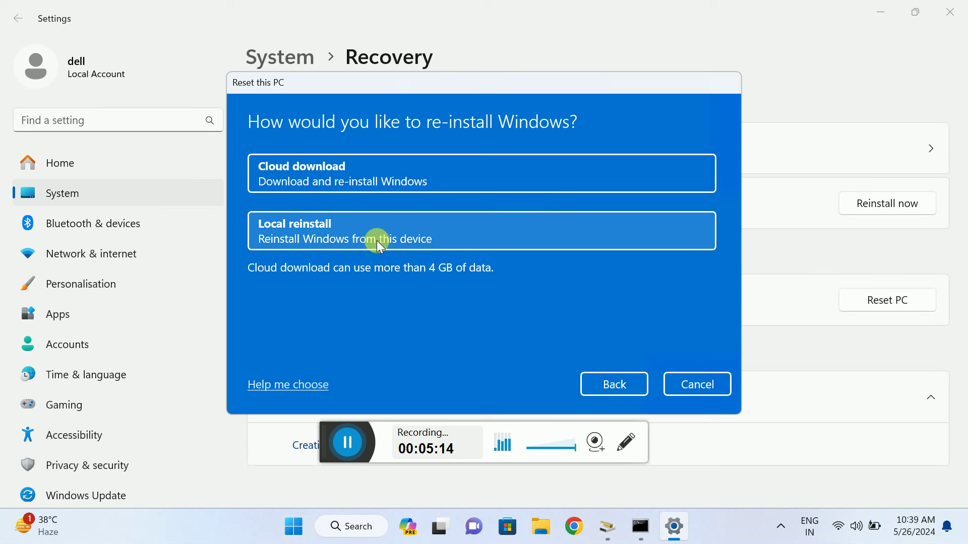
left_click(704, 389)
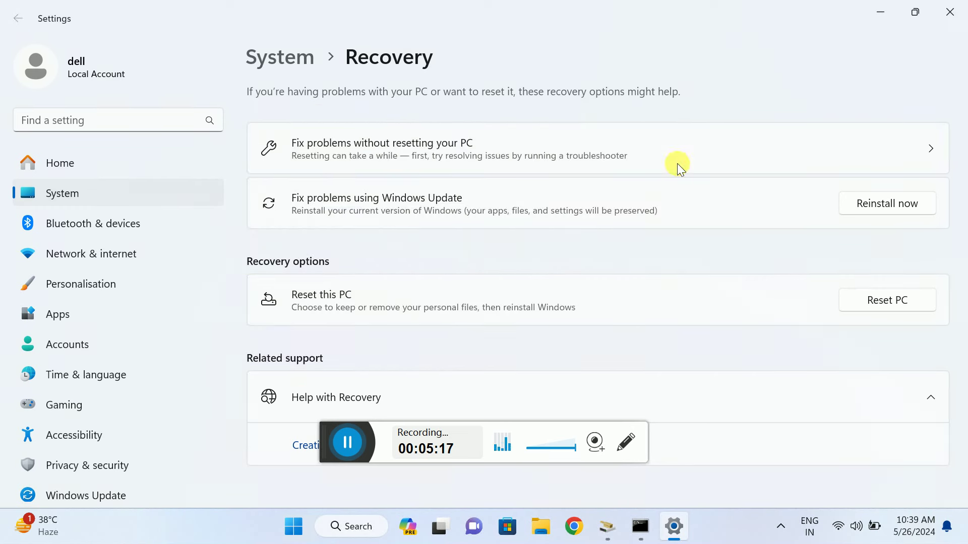
Check that Windows Update shows up to date, then close Settings.
left_click(101, 494)
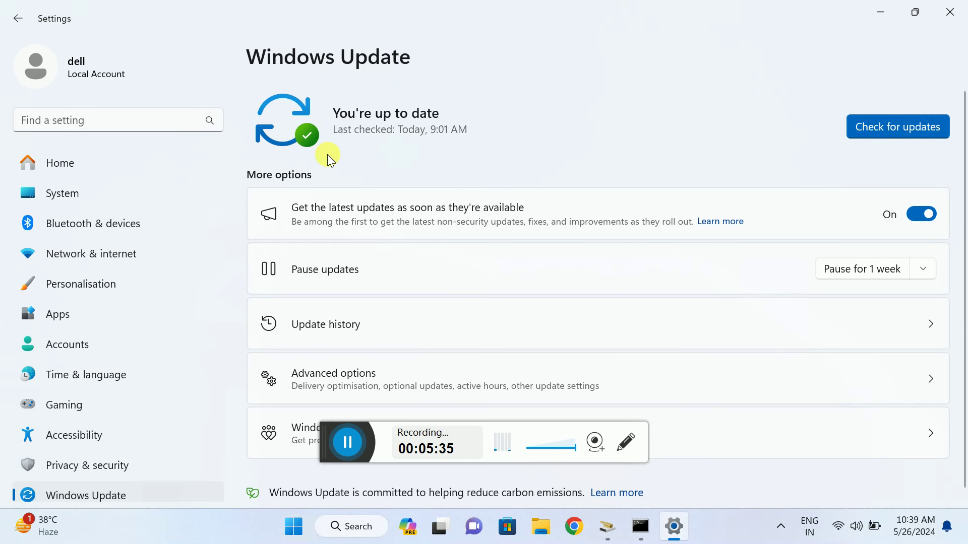
left_click(943, 13)
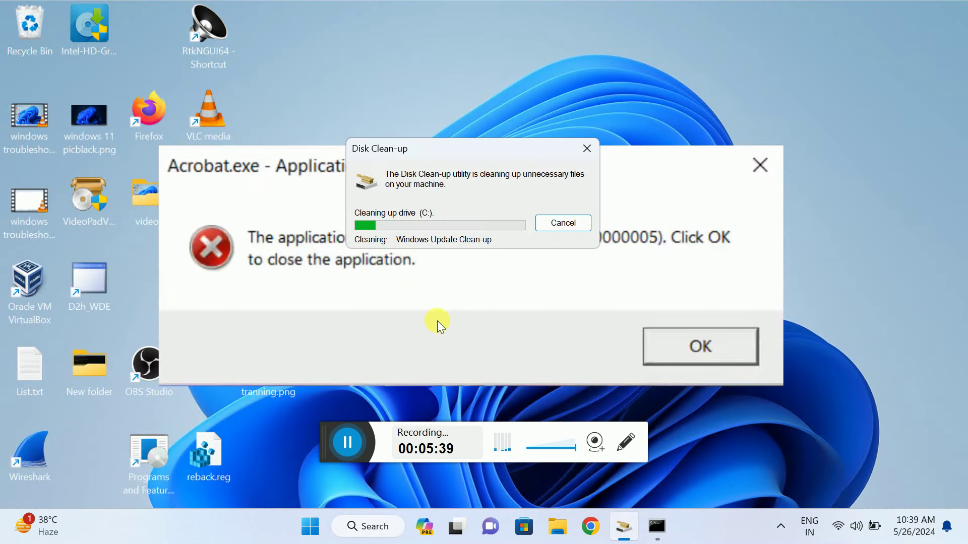